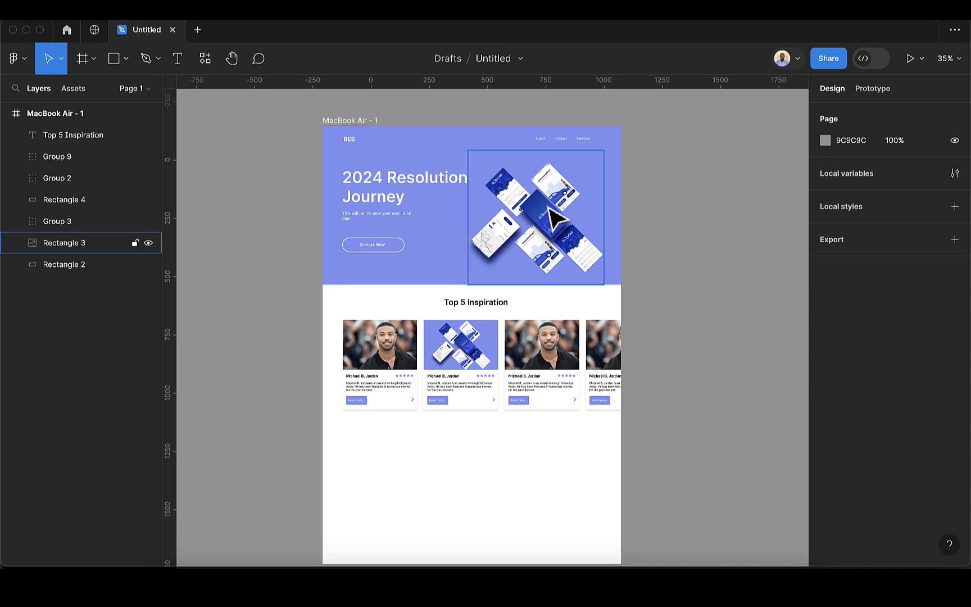
Add a 1280×832 MacBook Air frame beside the landing page, its top level with frame 1
{"action": "scroll", "coordinate": [403, 213], "scroll_direction": "up", "scroll_amount": 1}
{"action": "scroll", "coordinate": [409, 224], "scroll_direction": "up", "scroll_amount": 1}
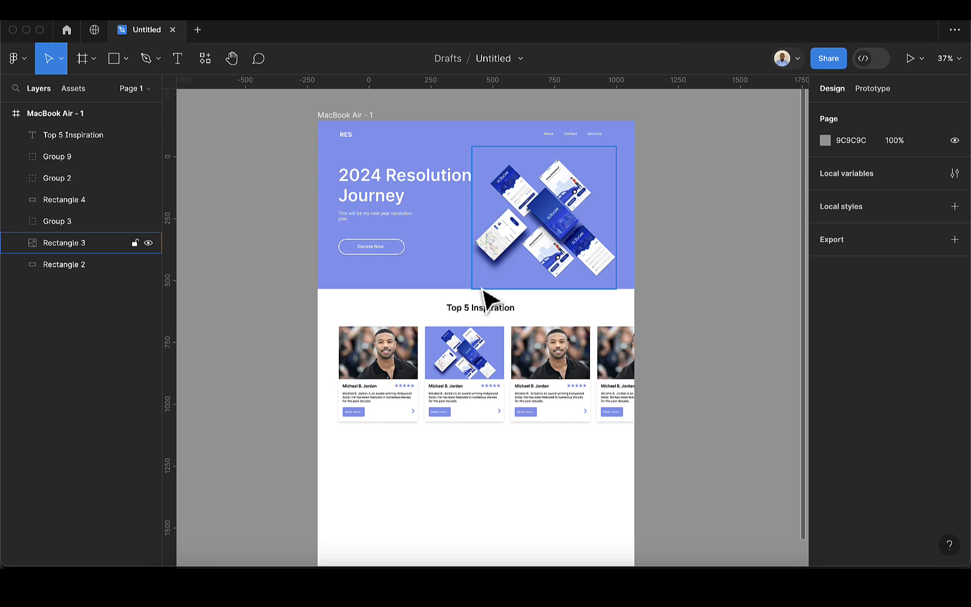
{"action": "scroll", "coordinate": [481, 289], "scroll_direction": "down", "scroll_amount": 3}
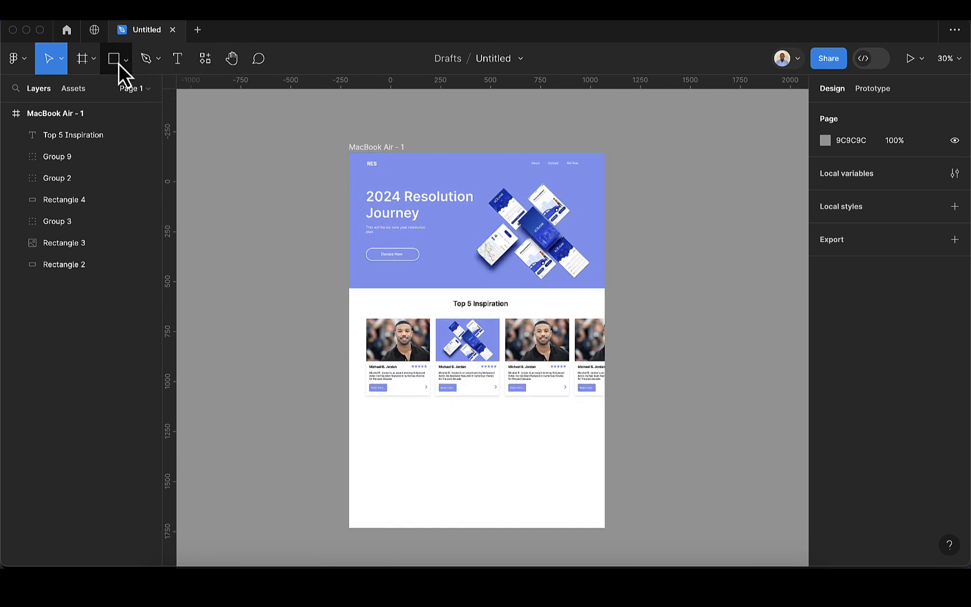
{"action": "left_click", "coordinate": [82, 59]}
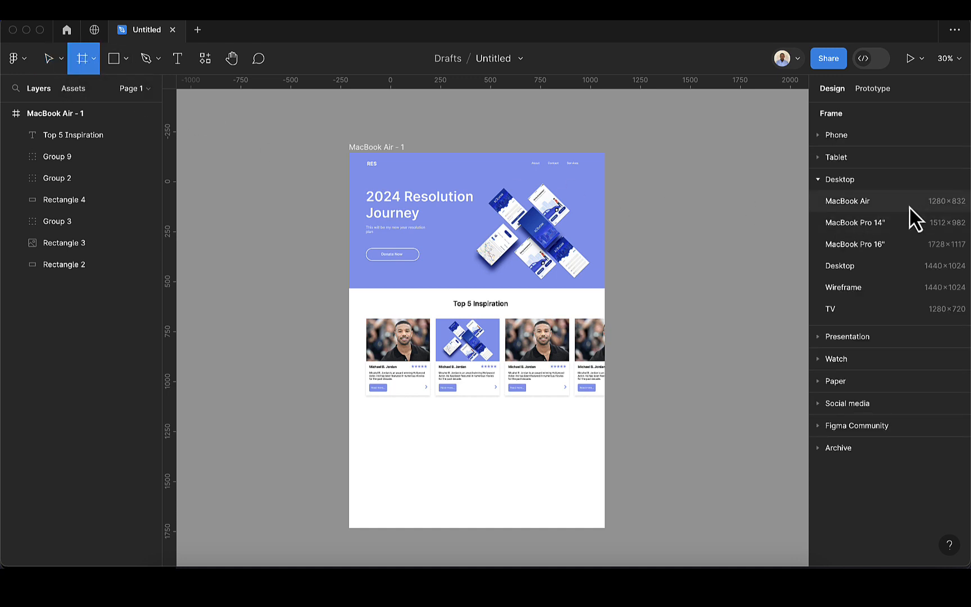
{"action": "scroll", "coordinate": [794, 217], "scroll_direction": "right", "scroll_amount": 4}
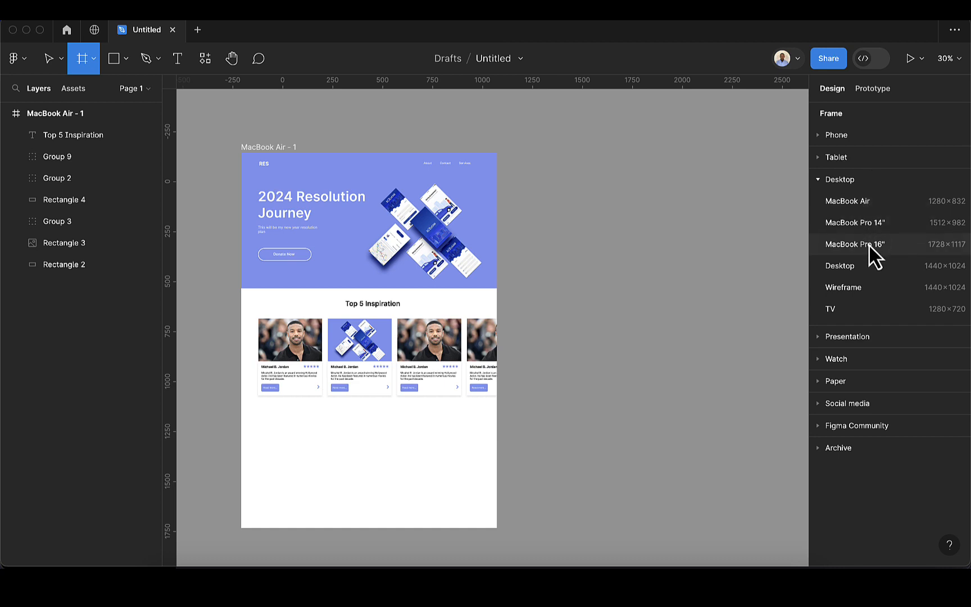
{"action": "left_click", "coordinate": [855, 203]}
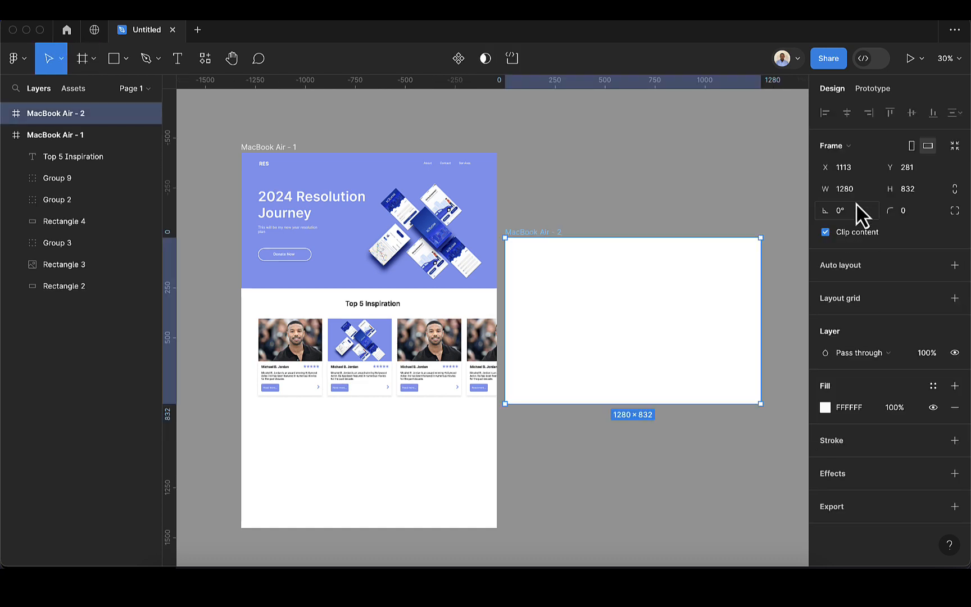
{"action": "left_click_drag", "start_coordinate": [663, 273], "coordinate": [683, 187]}
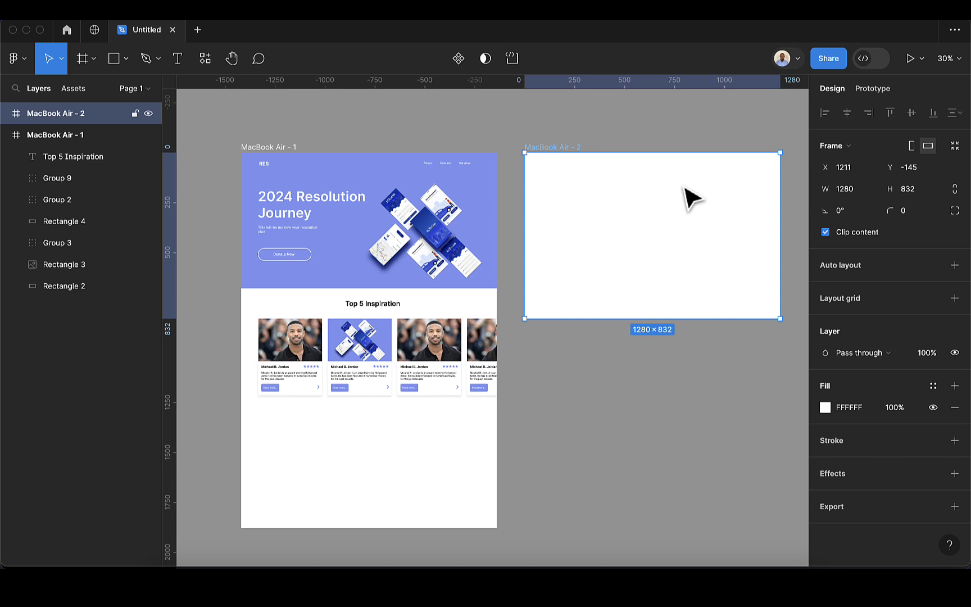
Bring the empty MacBook Air - 2 frame into view and switch to the Rectangle tool
{"action": "scroll", "coordinate": [691, 197], "scroll_direction": "up", "scroll_amount": 2}
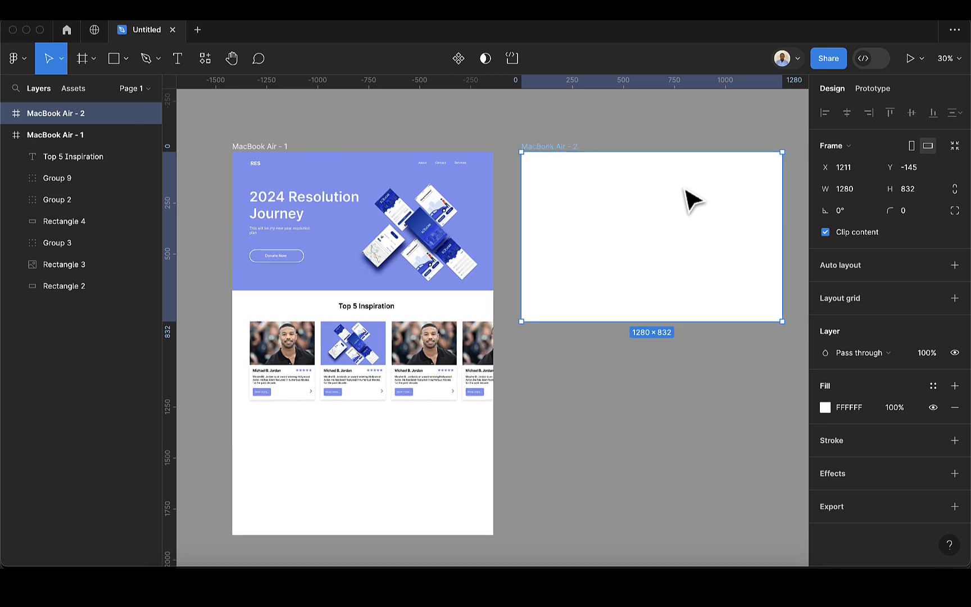
{"action": "scroll", "coordinate": [707, 201], "scroll_direction": "up", "scroll_amount": 5}
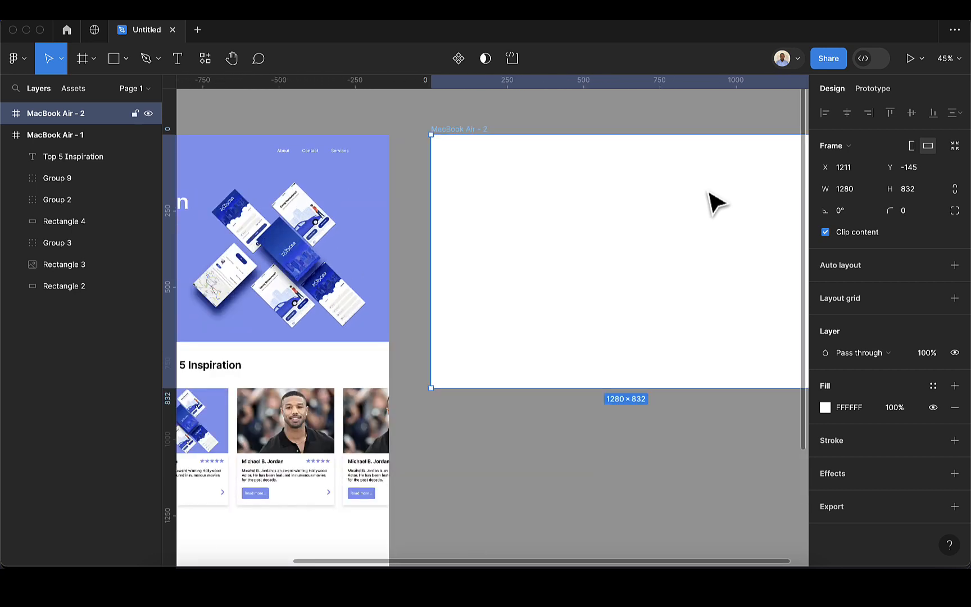
{"action": "scroll", "coordinate": [716, 203], "scroll_direction": "right", "scroll_amount": 8}
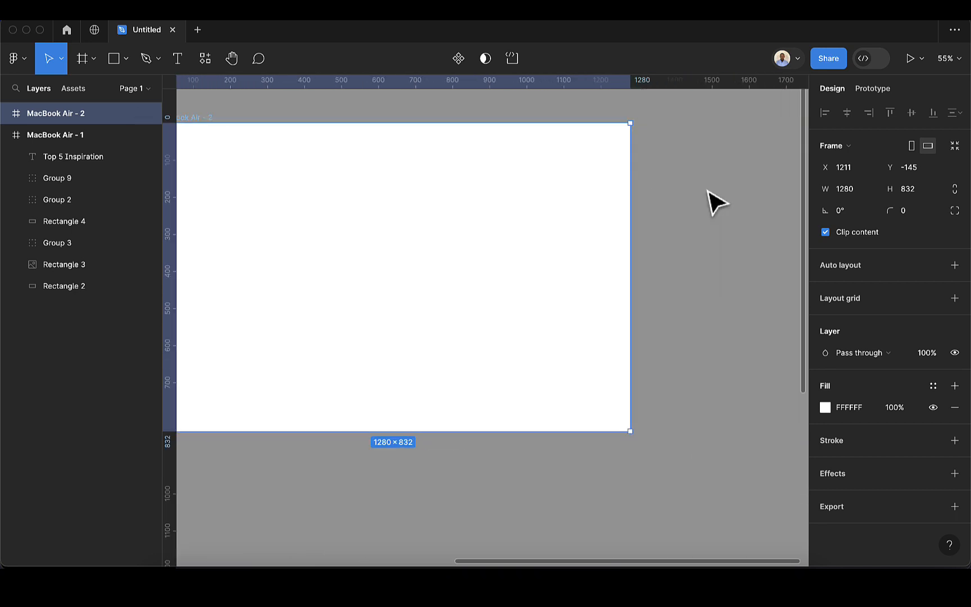
{"action": "scroll", "coordinate": [600, 196], "scroll_direction": "left", "scroll_amount": 4}
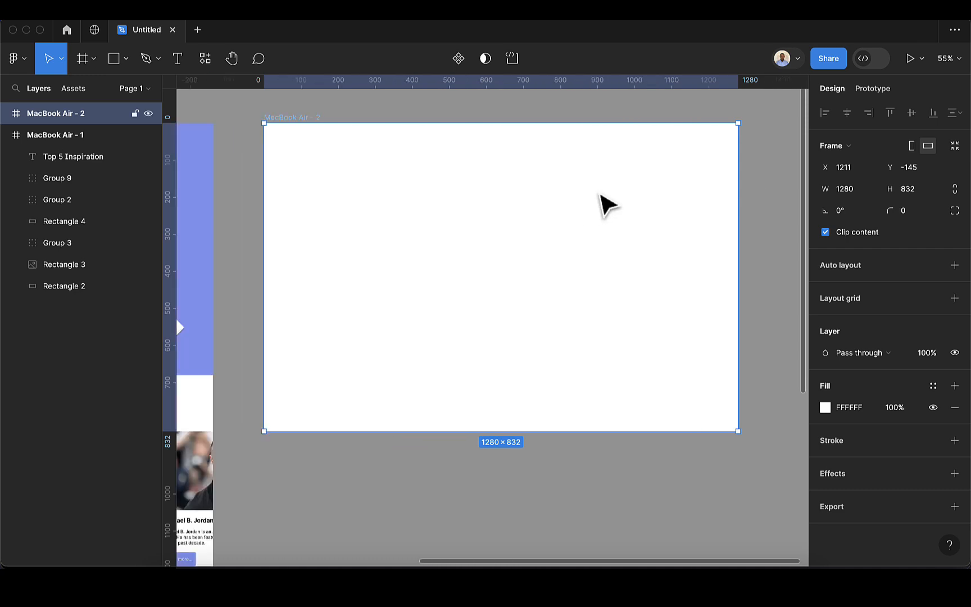
{"action": "scroll", "coordinate": [607, 205], "scroll_direction": "down", "scroll_amount": 2}
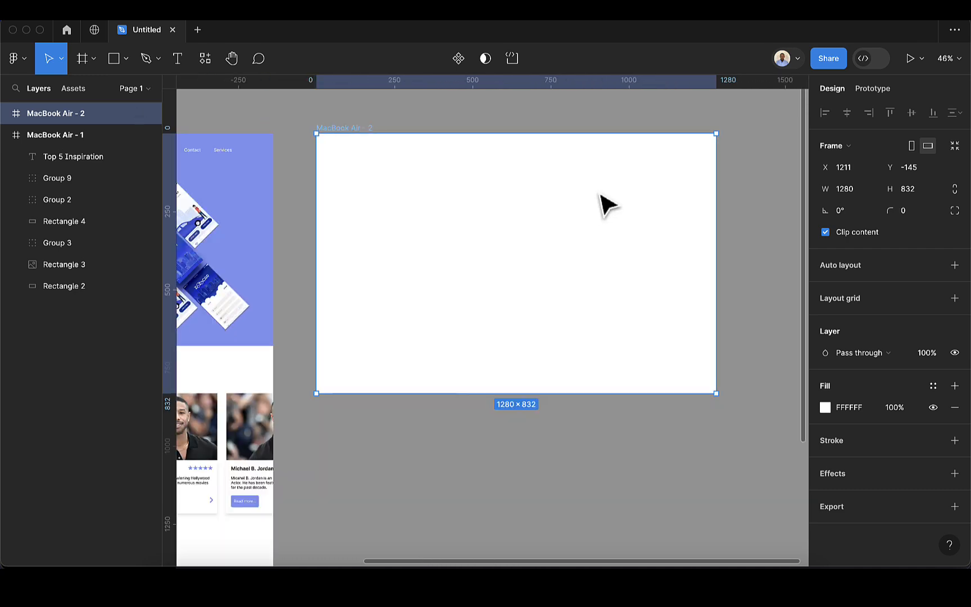
{"action": "scroll", "coordinate": [606, 205], "scroll_direction": "up", "scroll_amount": 1}
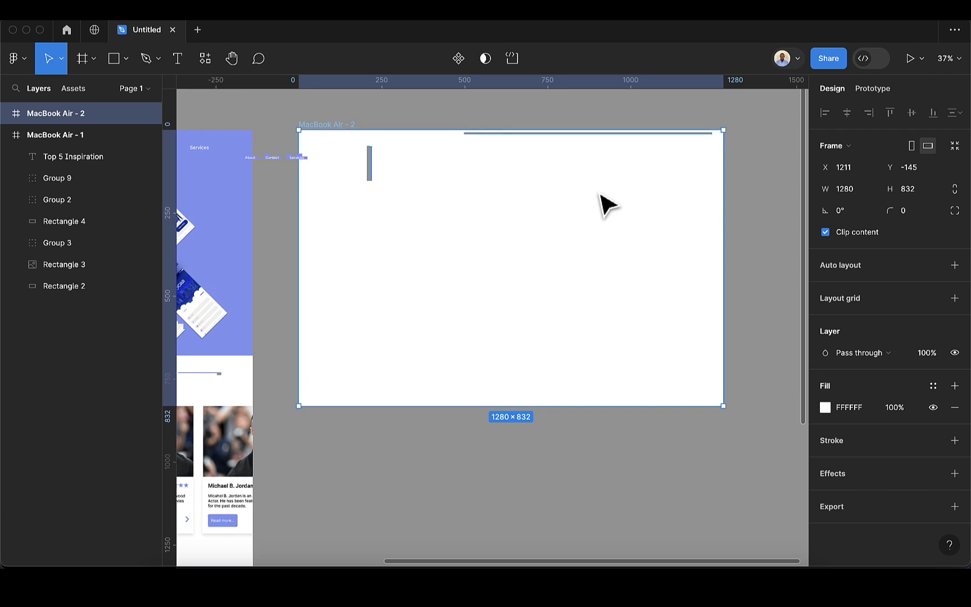
{"action": "scroll", "coordinate": [606, 205], "scroll_direction": "up", "scroll_amount": 1}
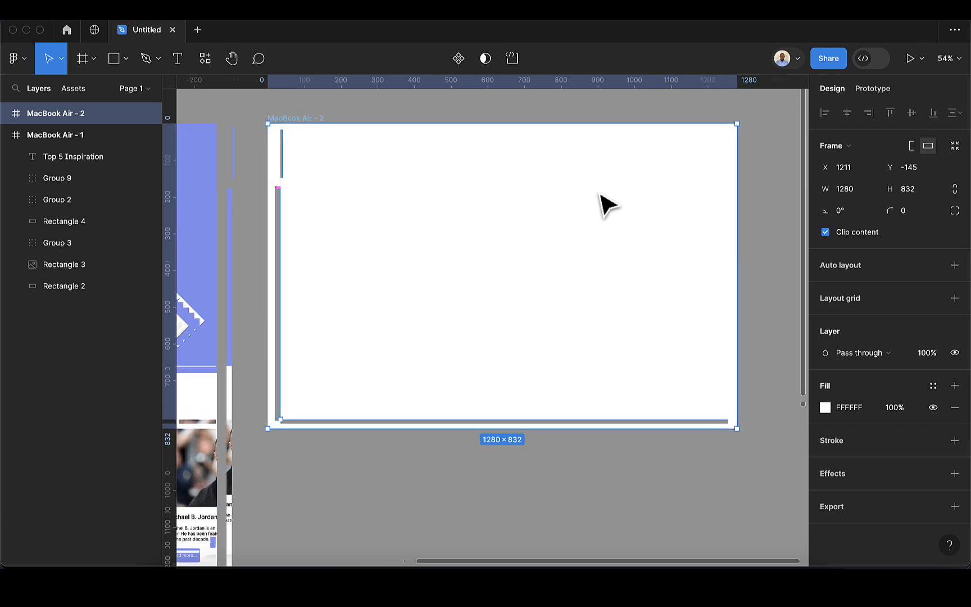
{"action": "scroll", "coordinate": [607, 205], "scroll_direction": "down", "scroll_amount": 3}
{"action": "scroll", "coordinate": [606, 205], "scroll_direction": "up", "scroll_amount": 3}
{"action": "scroll", "coordinate": [600, 193], "scroll_direction": "up", "scroll_amount": 1}
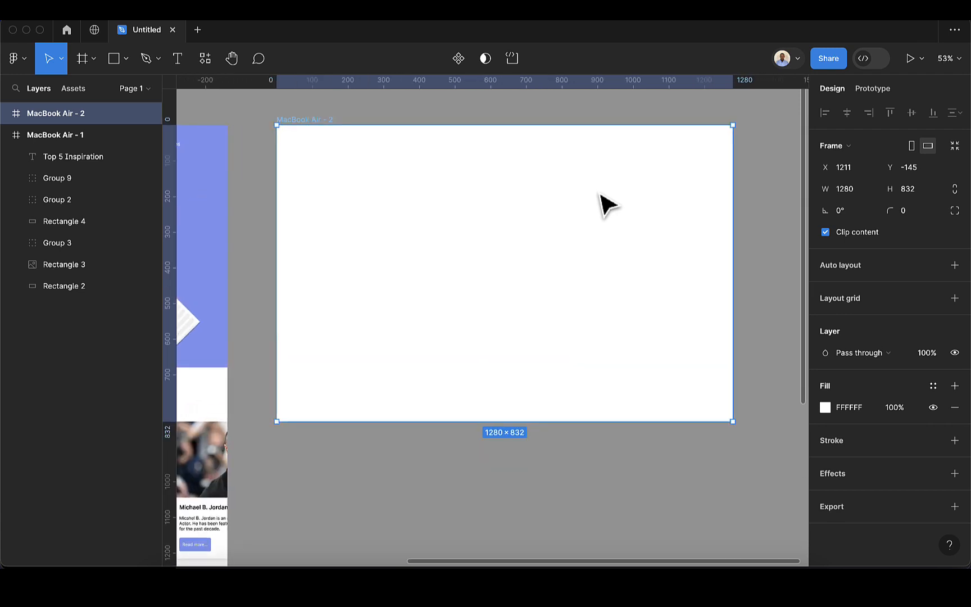
{"action": "scroll", "coordinate": [600, 194], "scroll_direction": "up", "scroll_amount": 1}
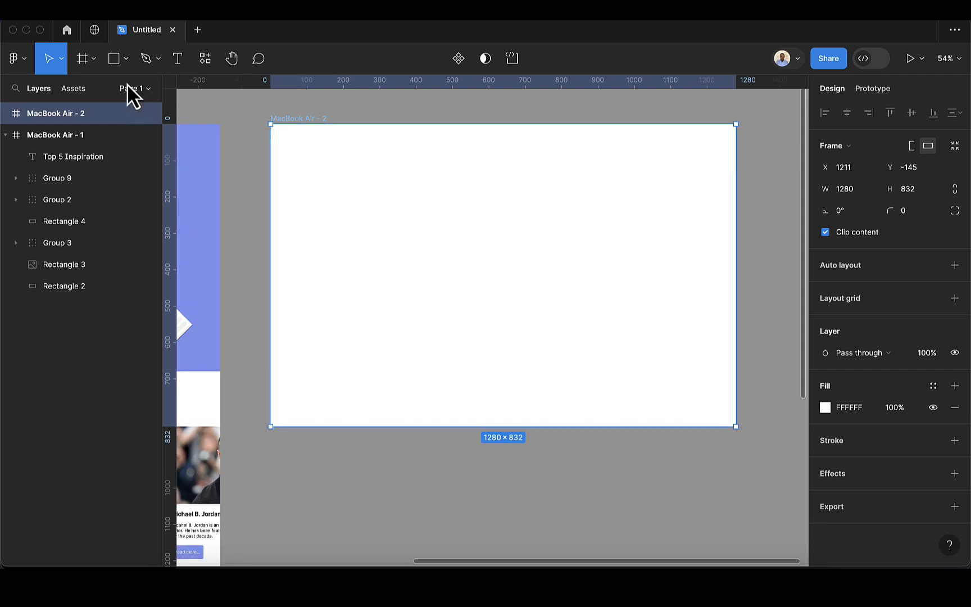
{"action": "left_click", "coordinate": [114, 59]}
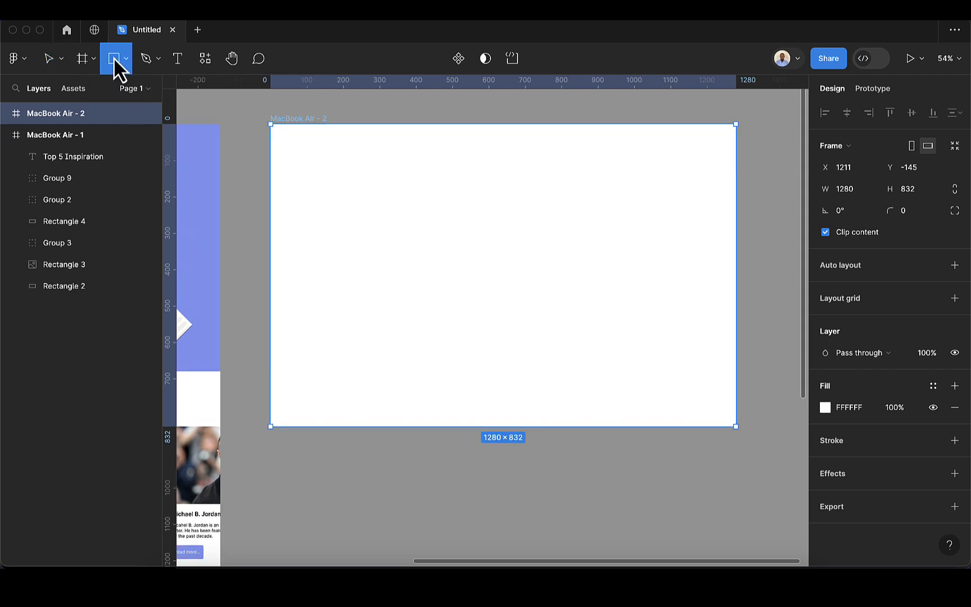
Drag out a 252×226 grey Rectangle 8 inside the MacBook Air - 2 frame
{"action": "mouse_move", "coordinate": [429, 187]}
{"action": "left_mouse_down"}
{"action": "mouse_move", "coordinate": [493, 264]}
{"action": "mouse_move", "coordinate": [521, 271]}
{"action": "left_mouse_up"}
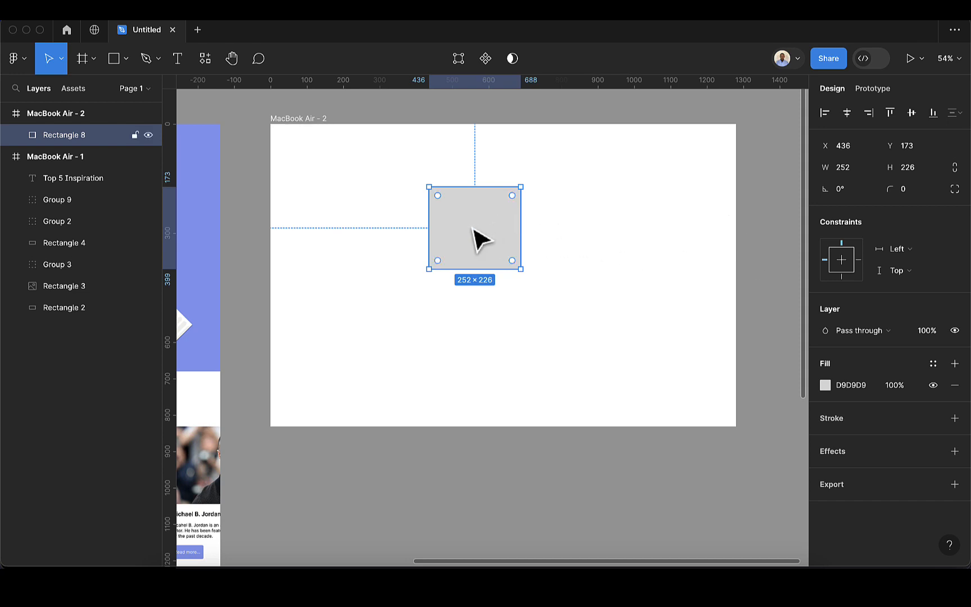
Run Rectangle 8 through each frame alignment, ending at the right and bottom edges (X 1028, Y 606)
{"action": "left_click", "coordinate": [823, 114]}
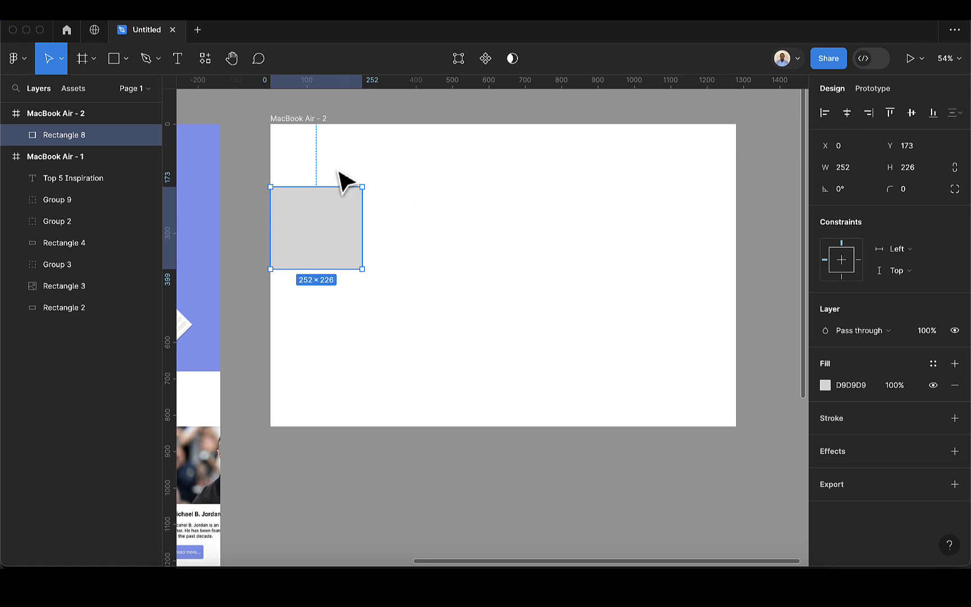
{"action": "left_click", "coordinate": [847, 113]}
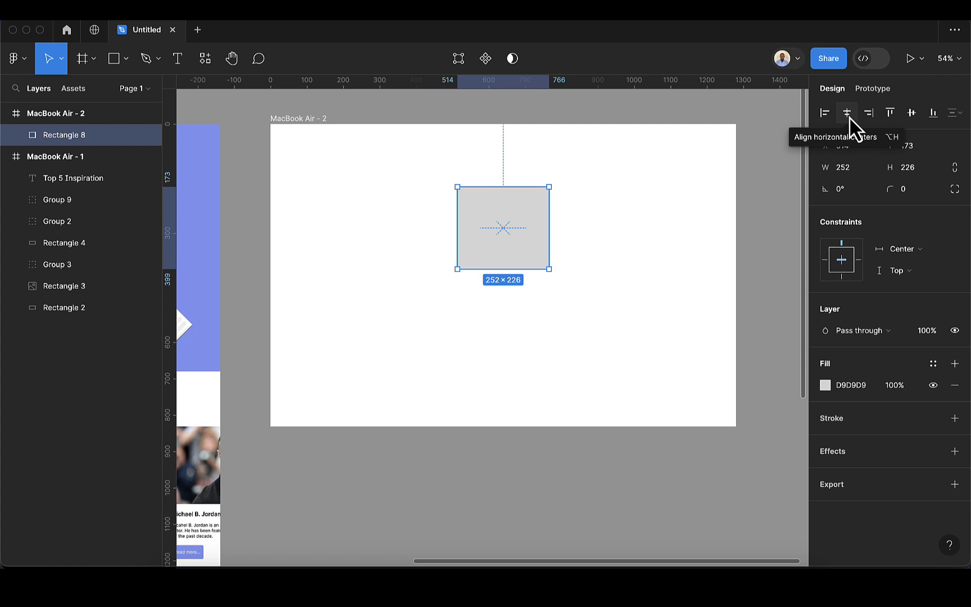
{"action": "left_click", "coordinate": [869, 117]}
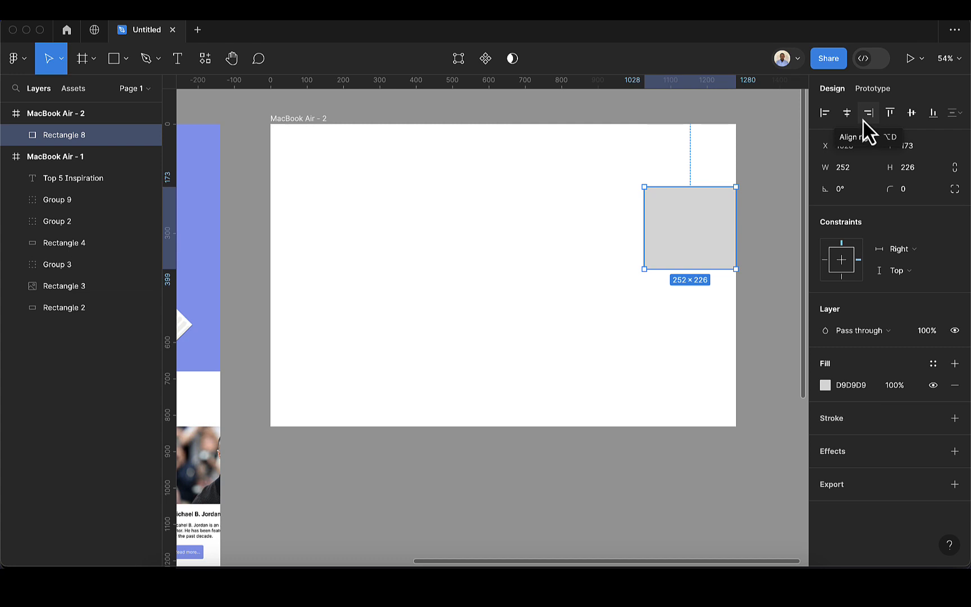
{"action": "left_click", "coordinate": [890, 113]}
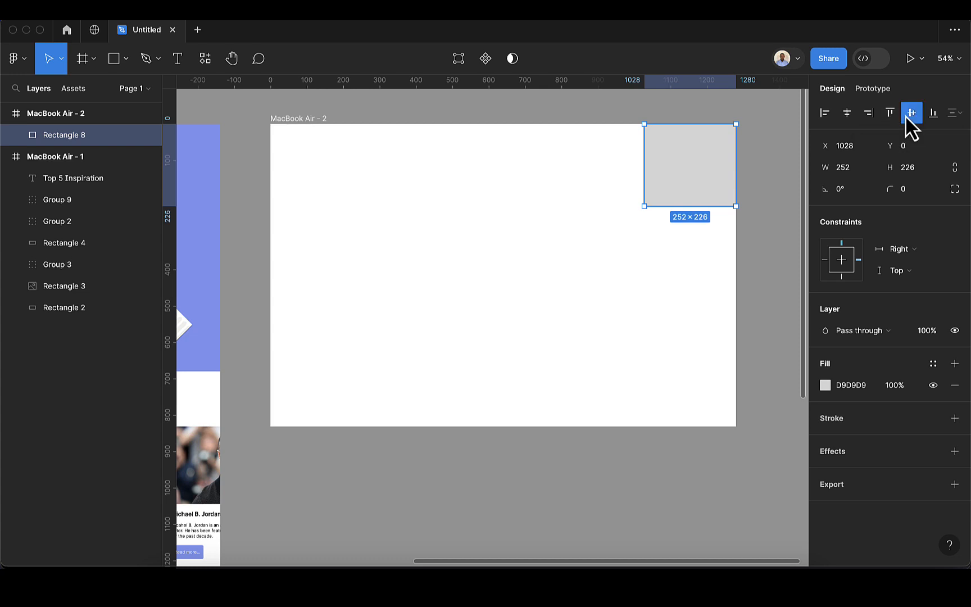
{"action": "left_click", "coordinate": [906, 115]}
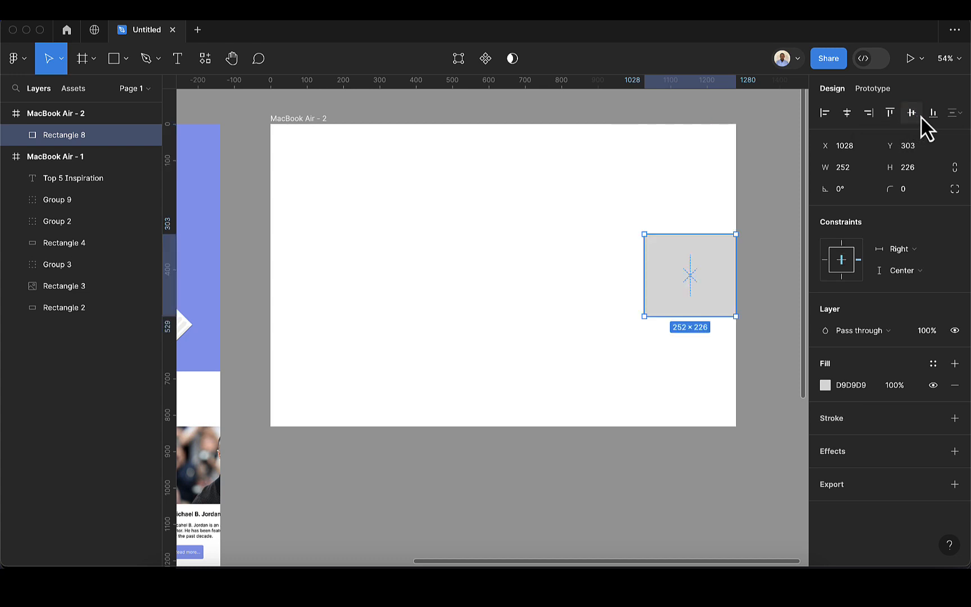
{"action": "left_click", "coordinate": [928, 117]}
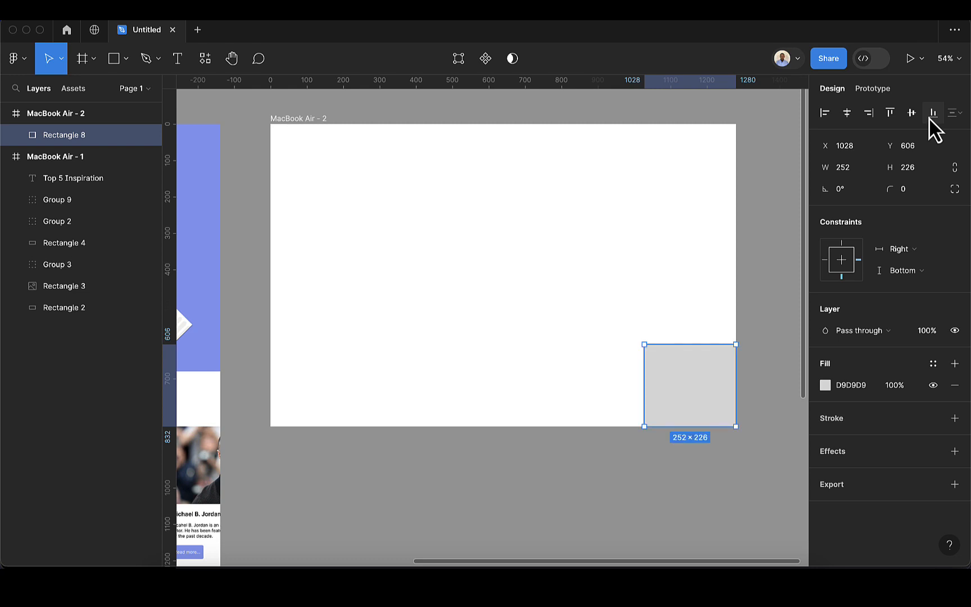
{"action": "left_click", "coordinate": [298, 119]}
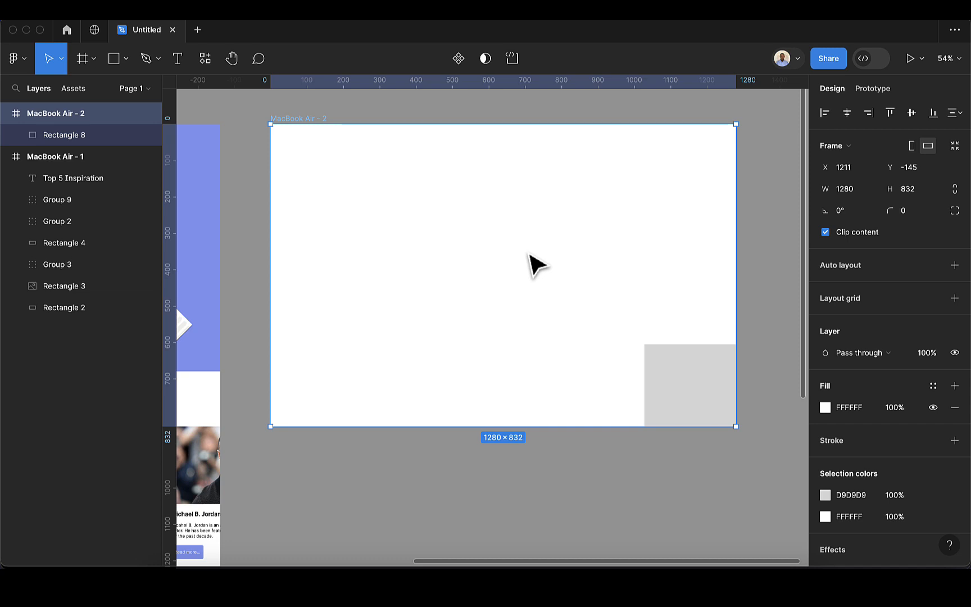
Centre Rectangle 8 horizontally and vertically in MacBook Air - 2, at X 514, Y 303
{"action": "left_click", "coordinate": [703, 411]}
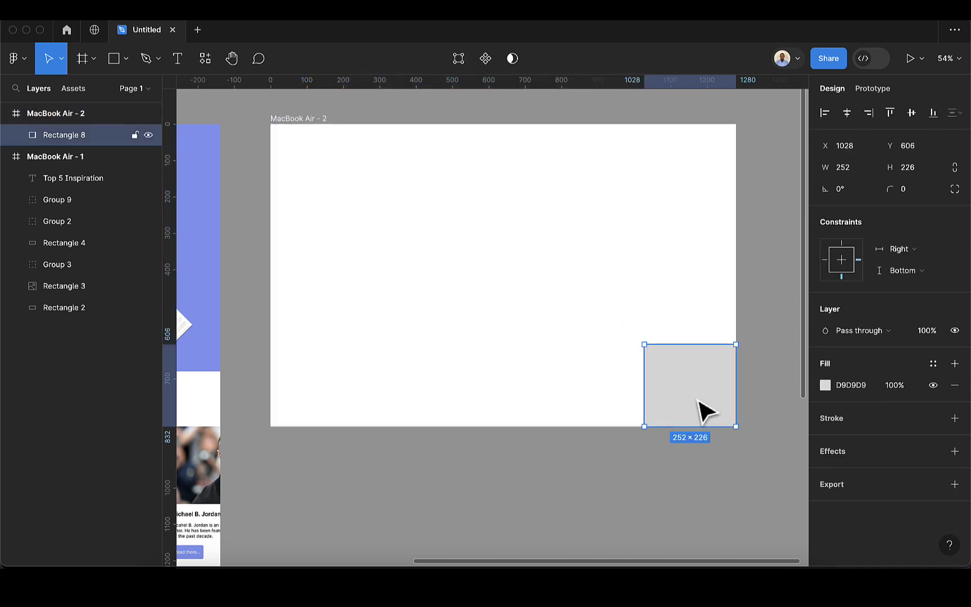
{"action": "left_click", "coordinate": [312, 123]}
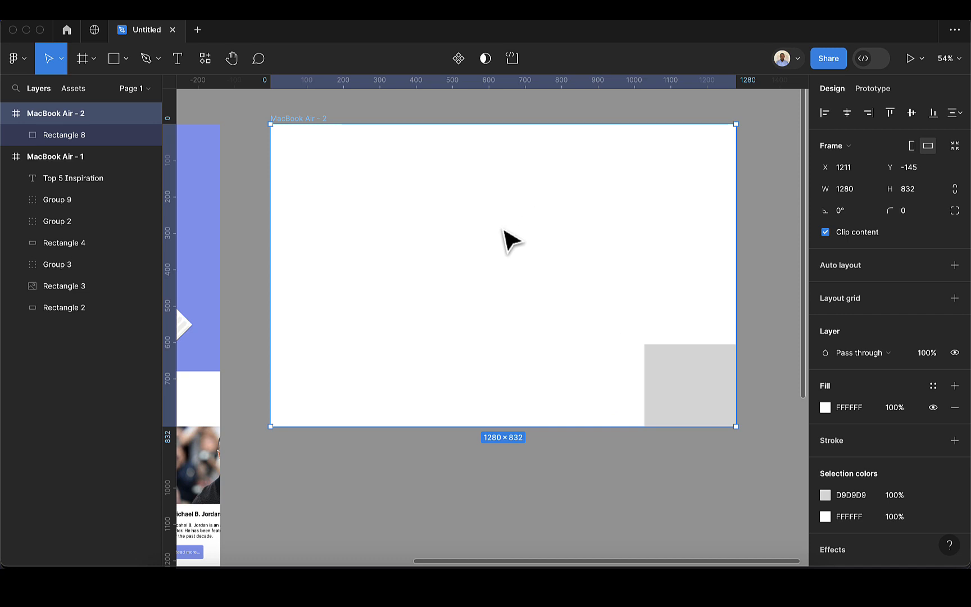
{"action": "left_click", "coordinate": [693, 378]}
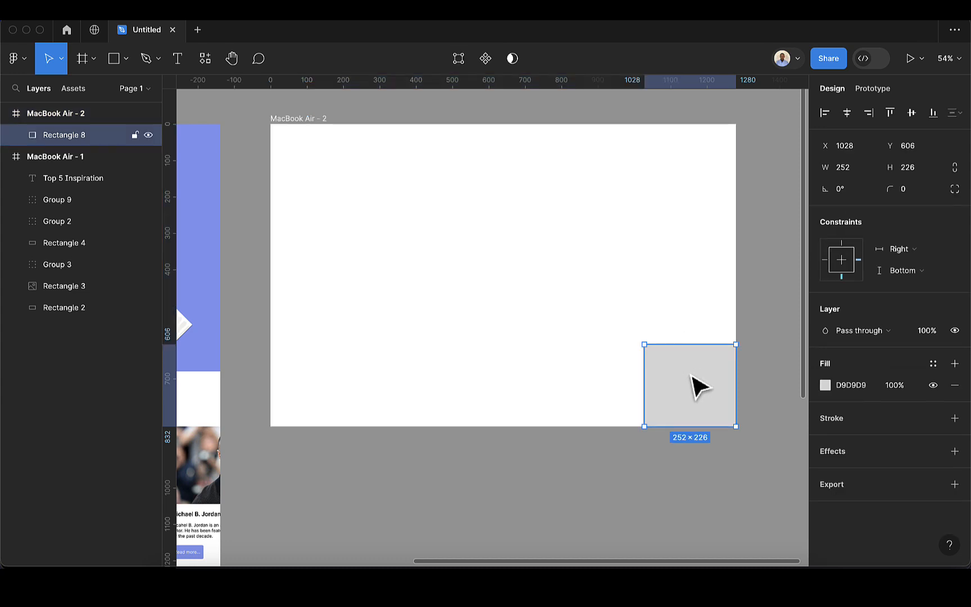
{"action": "left_click", "coordinate": [846, 114]}
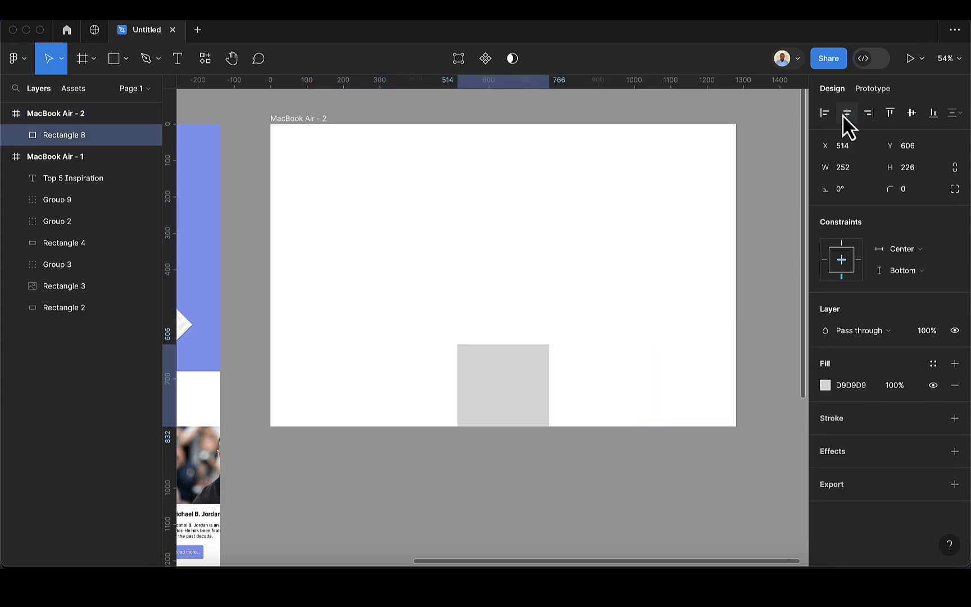
{"action": "left_click", "coordinate": [909, 116]}
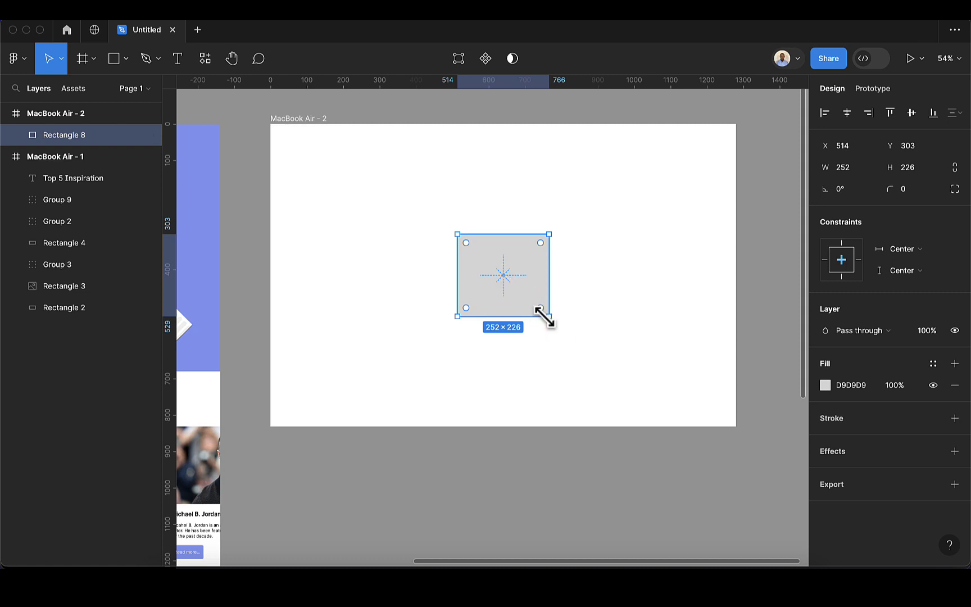
Shrink Rectangle 8 to 114×102 and duplicate it into evenly spaced copies side by side
{"action": "left_click_drag", "start_coordinate": [547, 319], "coordinate": [368, 252]}
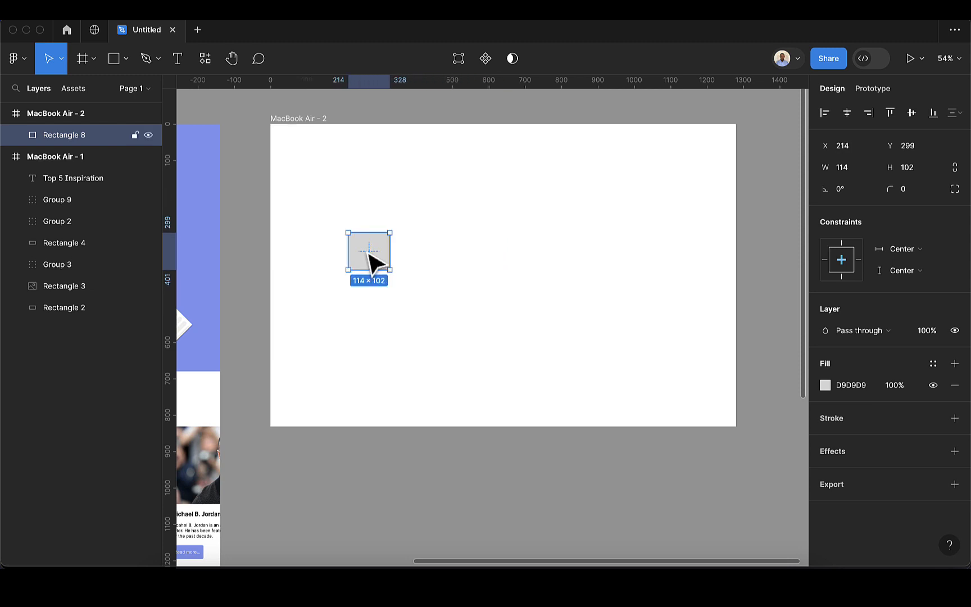
{"action": "key", "text": "super+d"}
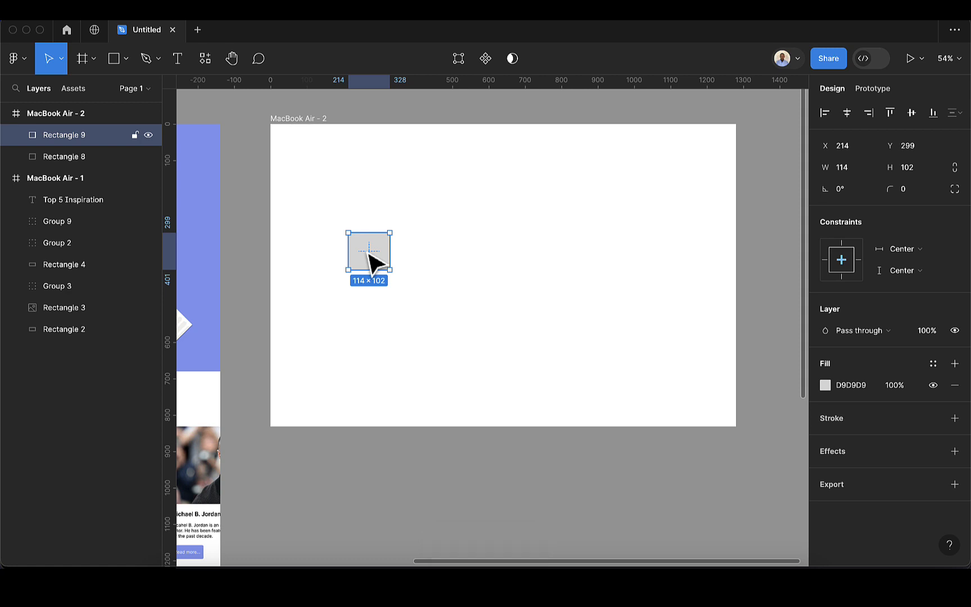
{"action": "left_click_drag", "start_coordinate": [368, 252], "coordinate": [433, 252]}
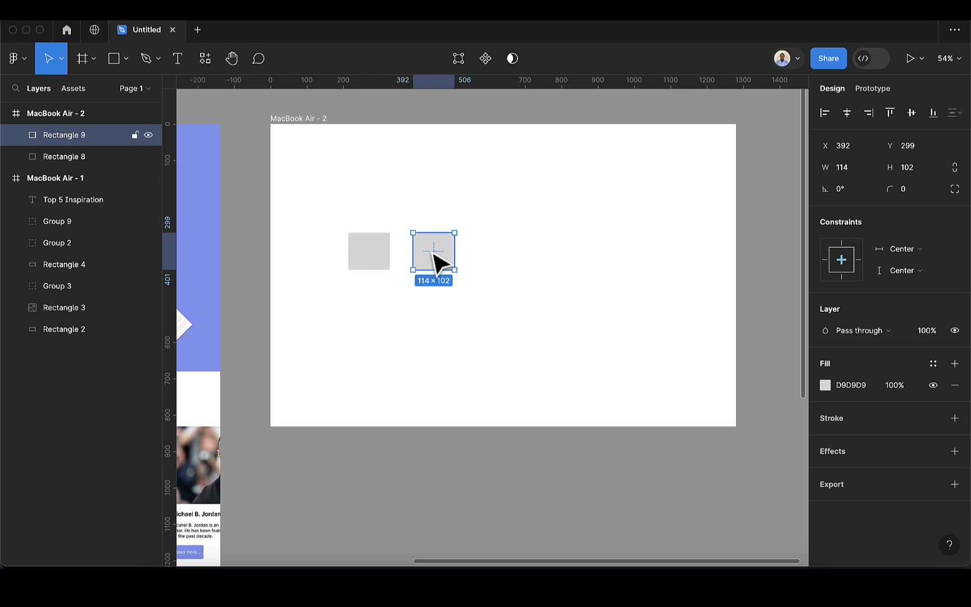
{"action": "key", "text": "super+d"}
{"action": "key", "text": "super+d"}
{"action": "key", "text": "super+d"}
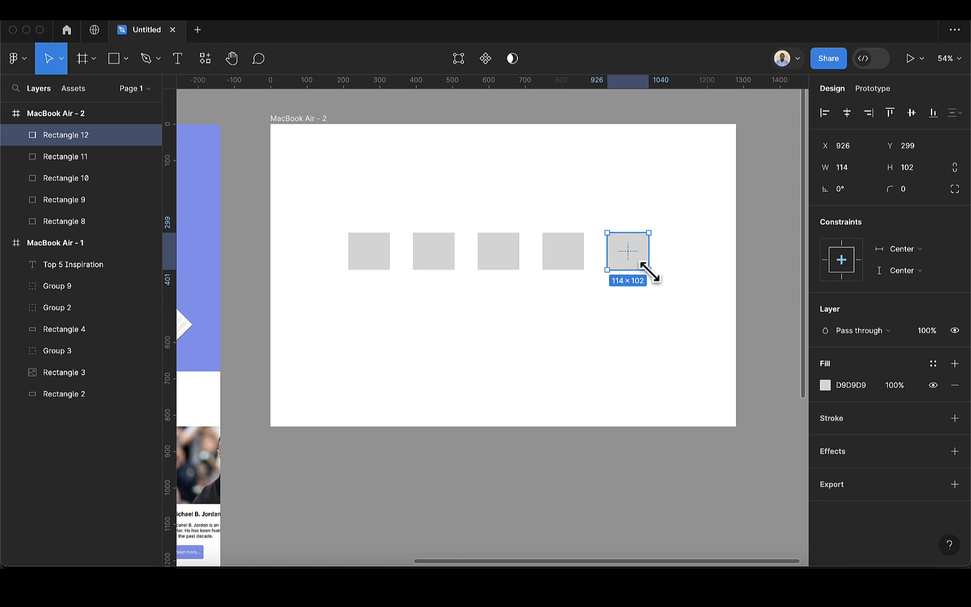
Enlarge the fifth box, select it with the fourth, and move both lower-left in the frame
{"action": "left_click_drag", "start_coordinate": [648, 270], "coordinate": [696, 312]}
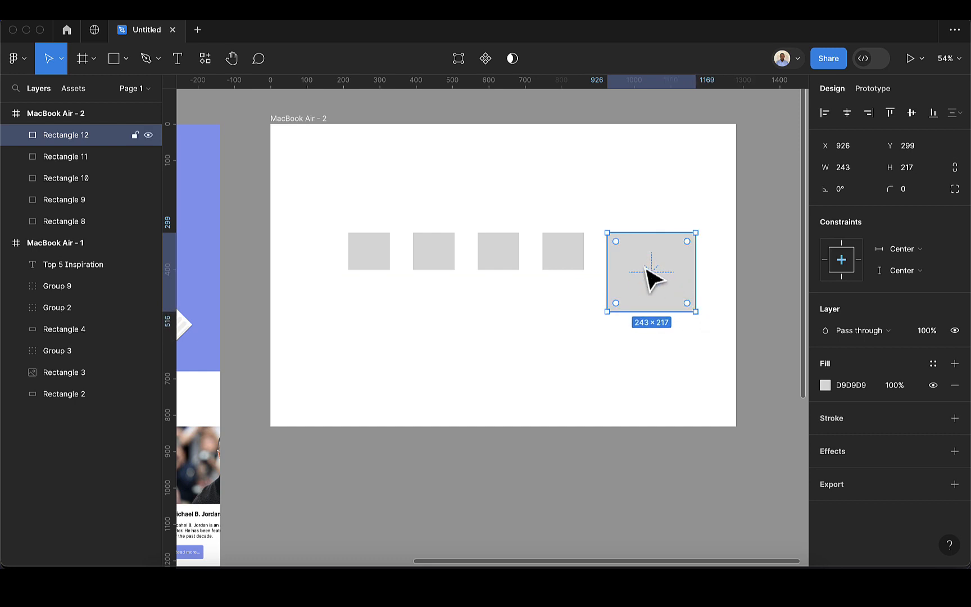
{"action": "left_click_drag", "start_coordinate": [648, 276], "coordinate": [650, 252]}
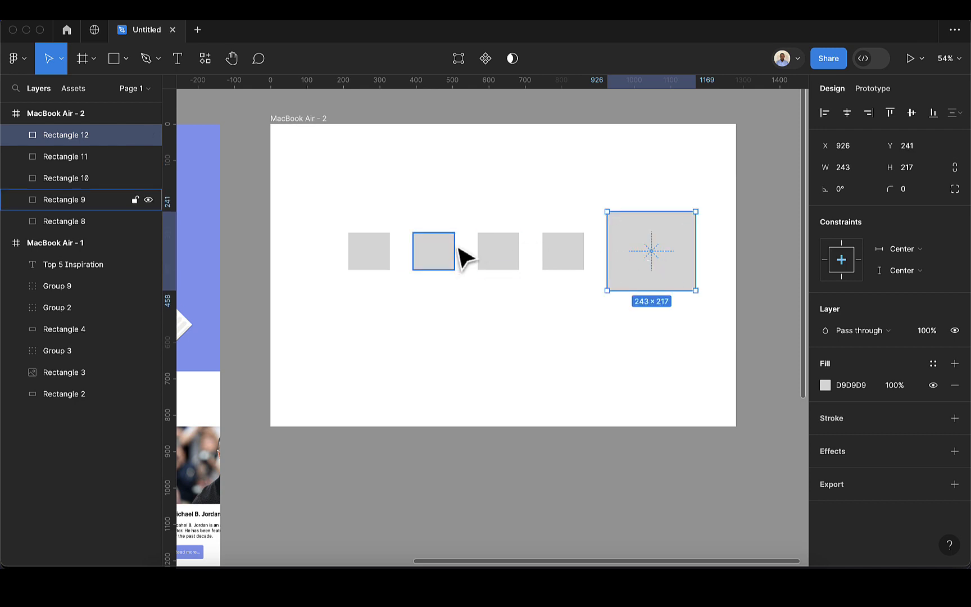
{"action": "left_click", "coordinate": [573, 261]}
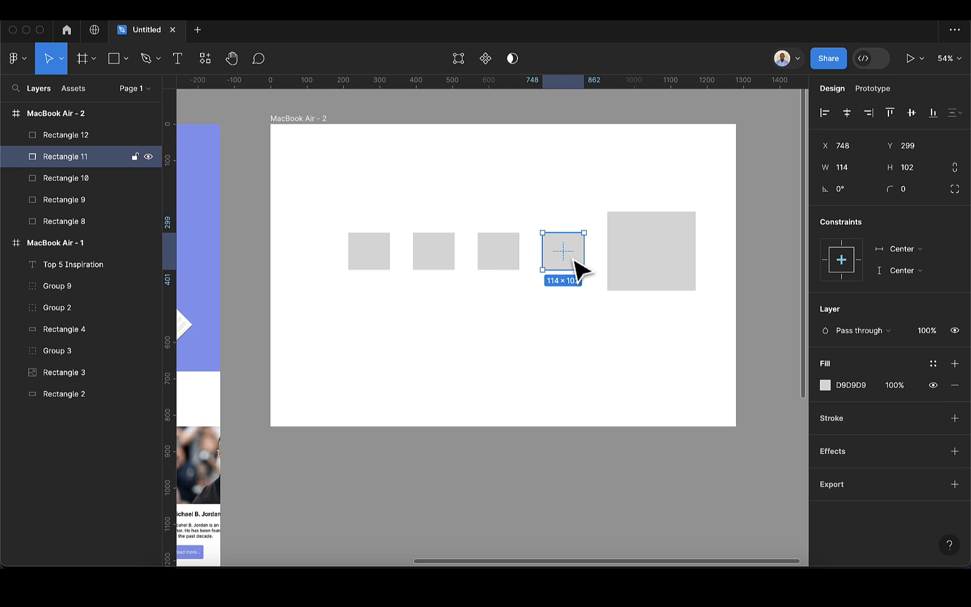
{"action": "left_click", "coordinate": [618, 261], "text": "shift"}
{"action": "left_click", "coordinate": [573, 255]}
{"action": "left_click", "coordinate": [663, 267], "text": "shift"}
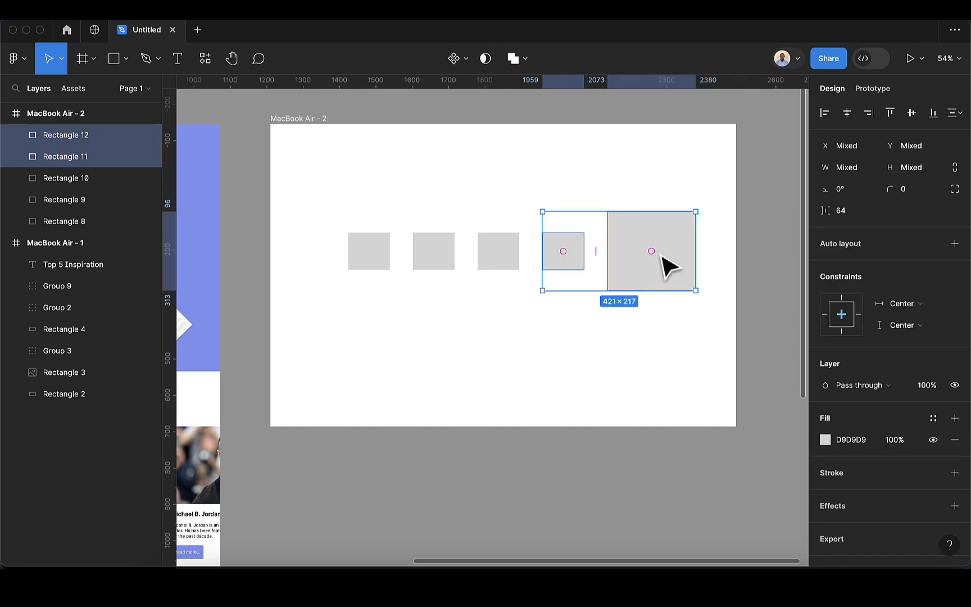
{"action": "left_click_drag", "start_coordinate": [662, 254], "coordinate": [529, 339]}
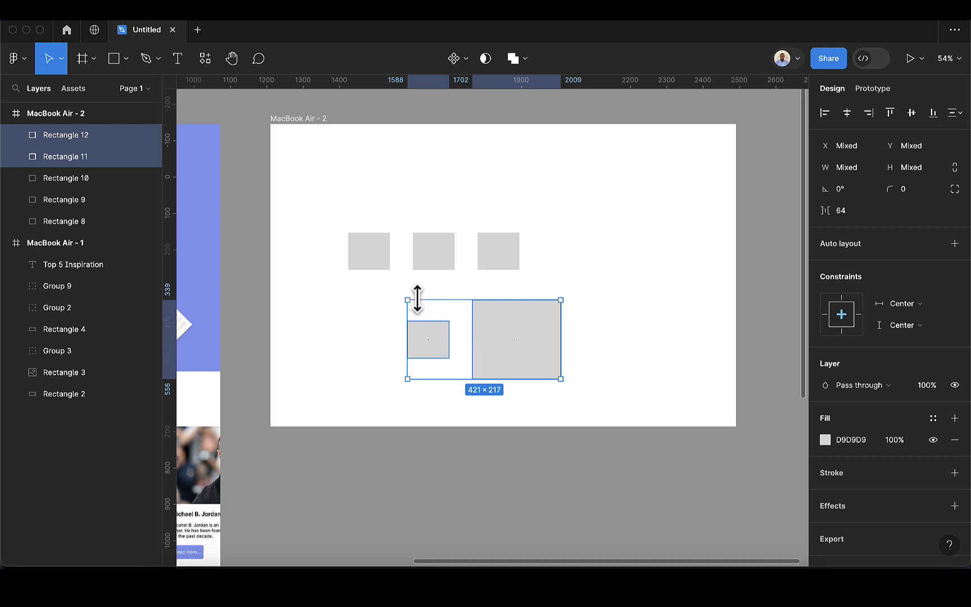
Align the two boxes, then tidy them into a row 64 apart with bottom edges matching
{"action": "left_click", "coordinate": [890, 112]}
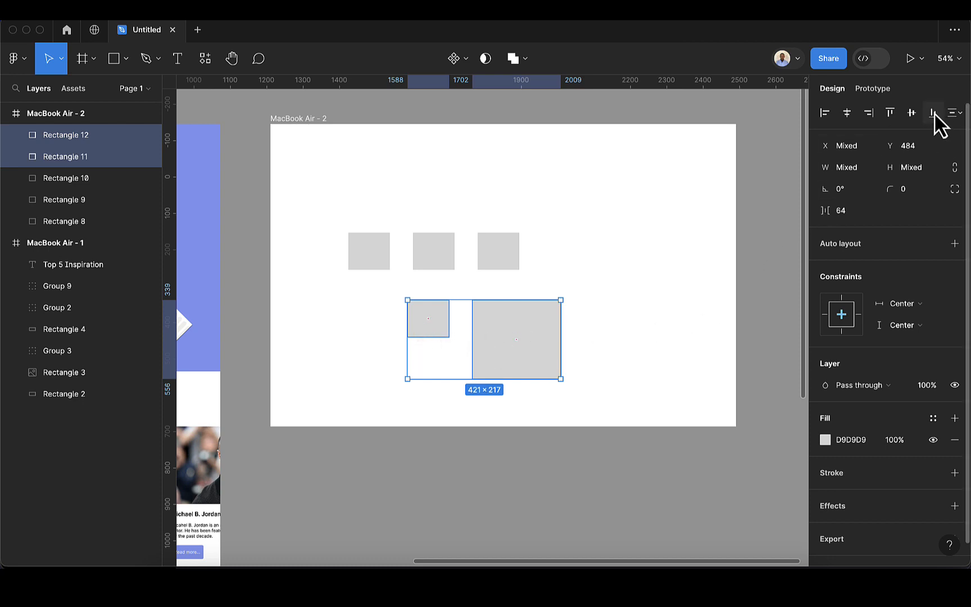
{"action": "left_click", "coordinate": [911, 113]}
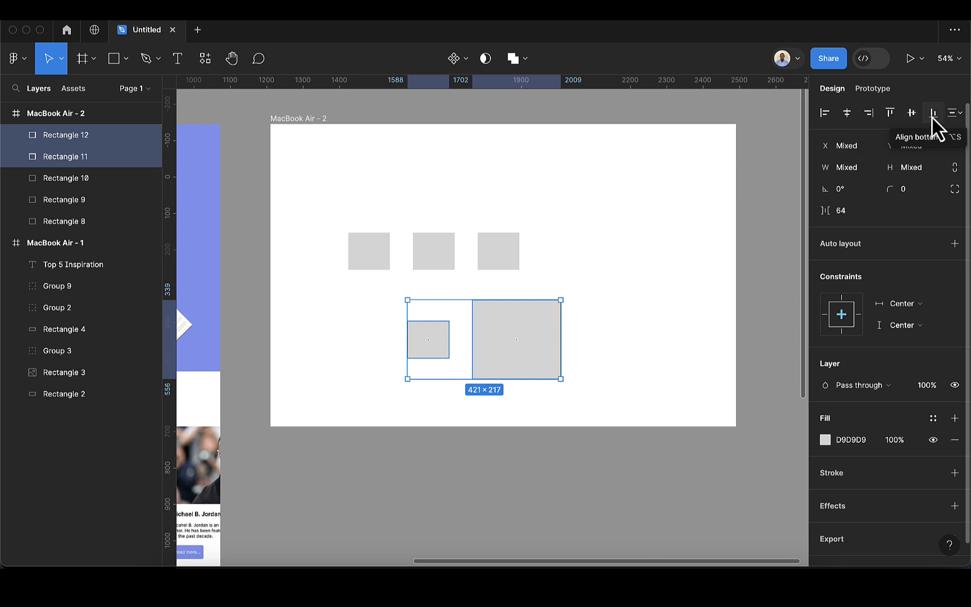
{"action": "left_click", "coordinate": [931, 116]}
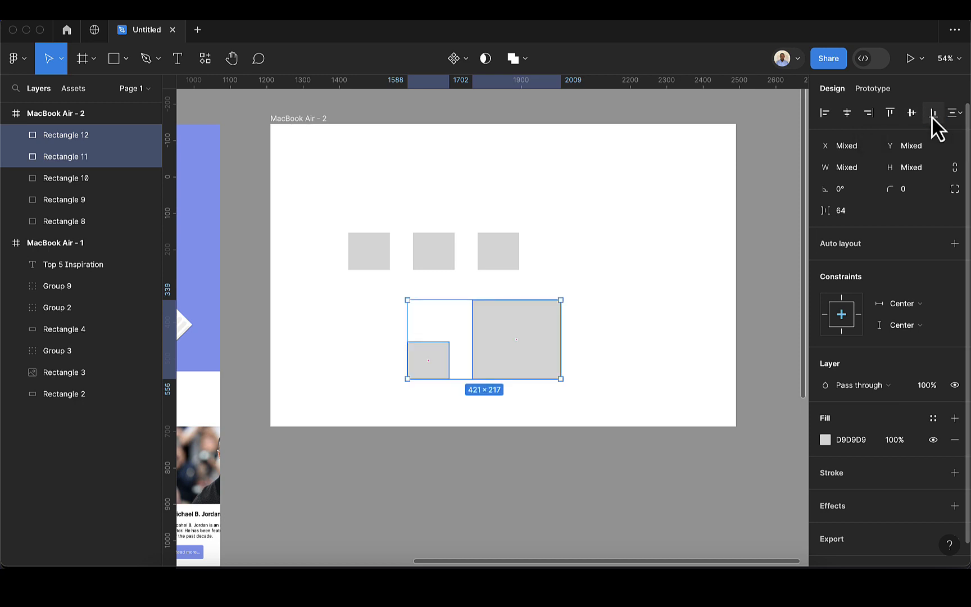
{"action": "left_click", "coordinate": [847, 114]}
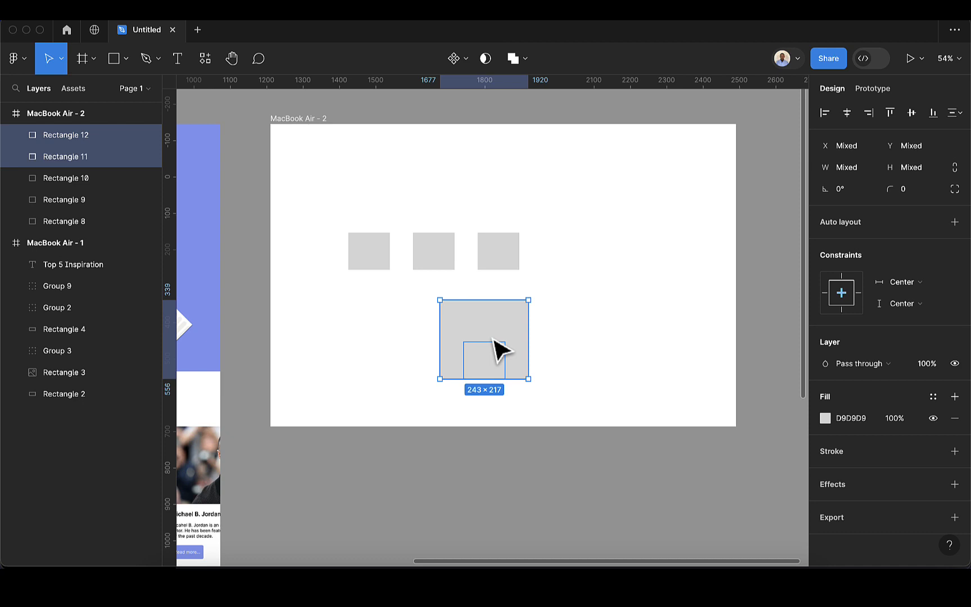
{"action": "key", "text": "ctrl+alt+t"}
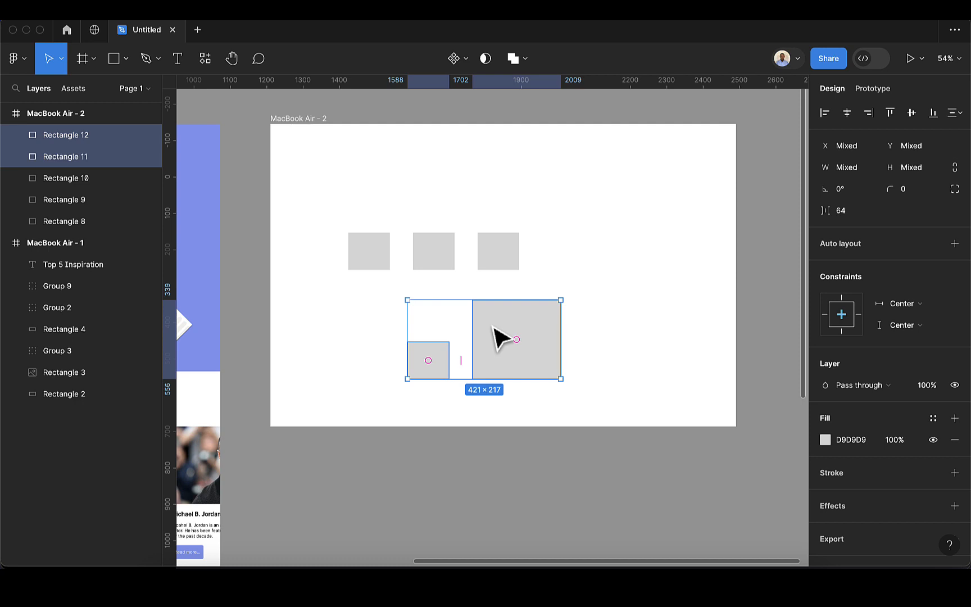
{"action": "left_click", "coordinate": [445, 362]}
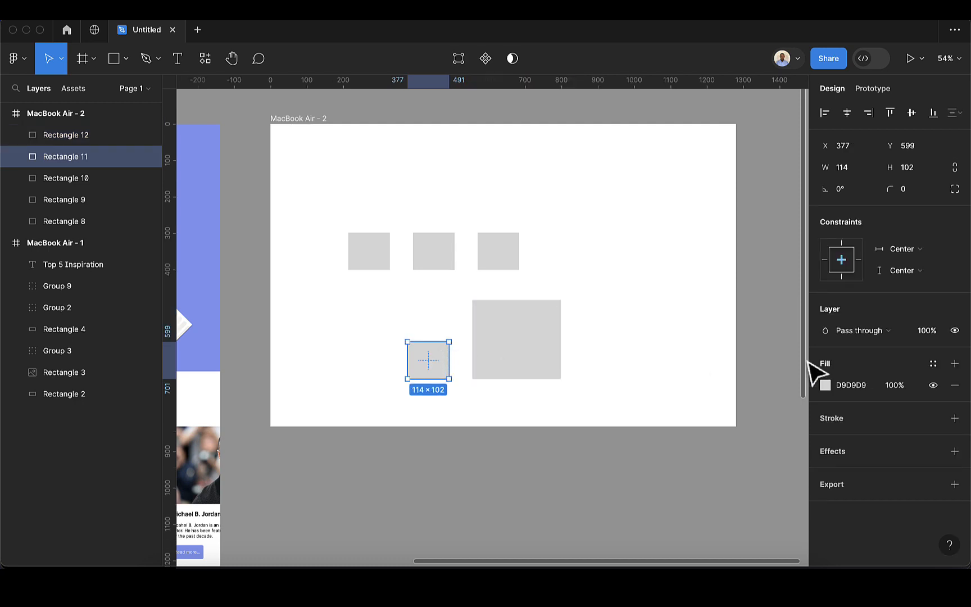
Give the small box Rectangle 11 a red FF0000 fill
{"action": "left_click", "coordinate": [824, 386]}
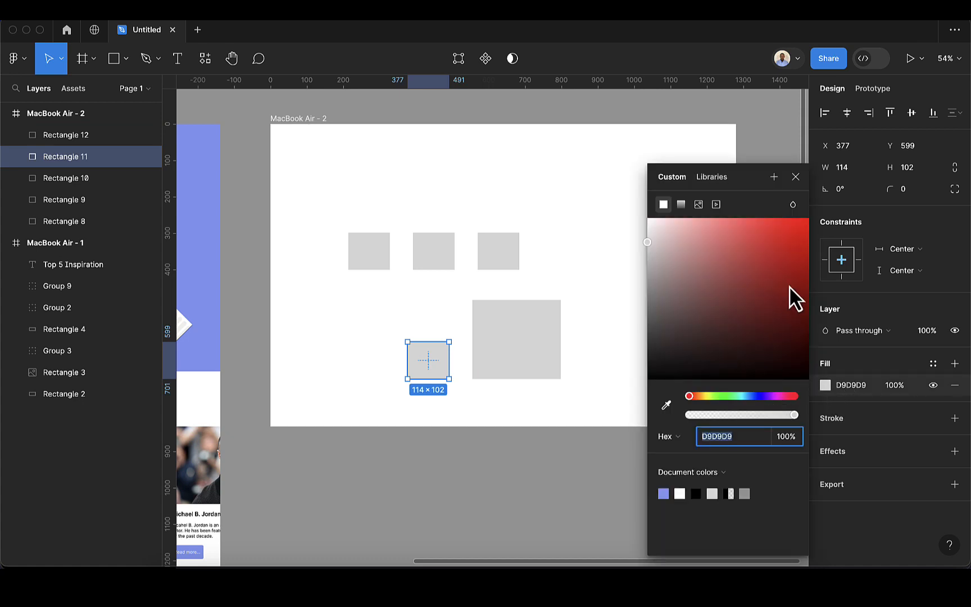
{"action": "left_click_drag", "start_coordinate": [789, 285], "coordinate": [811, 204]}
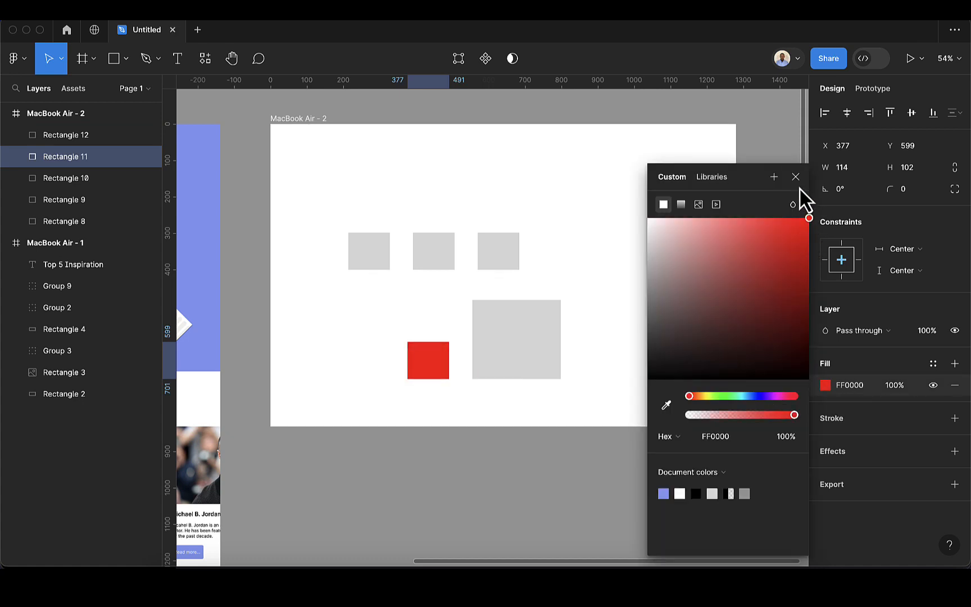
{"action": "left_click", "coordinate": [798, 187]}
{"action": "left_click", "coordinate": [521, 358]}
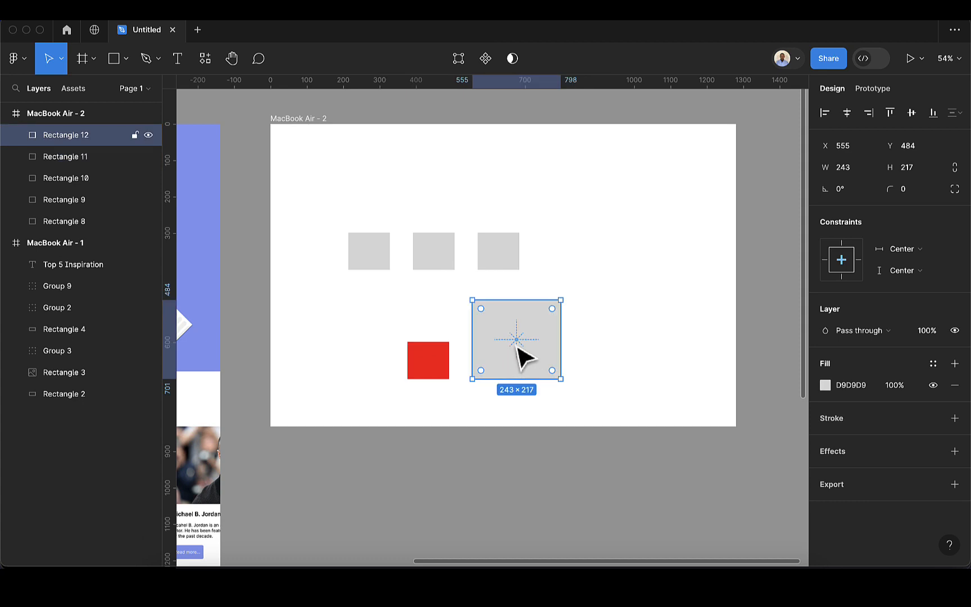
Move the red Rectangle 11 layer above the grey Rectangle 12 in the stacking order
{"action": "left_click", "coordinate": [445, 366], "text": "shift"}
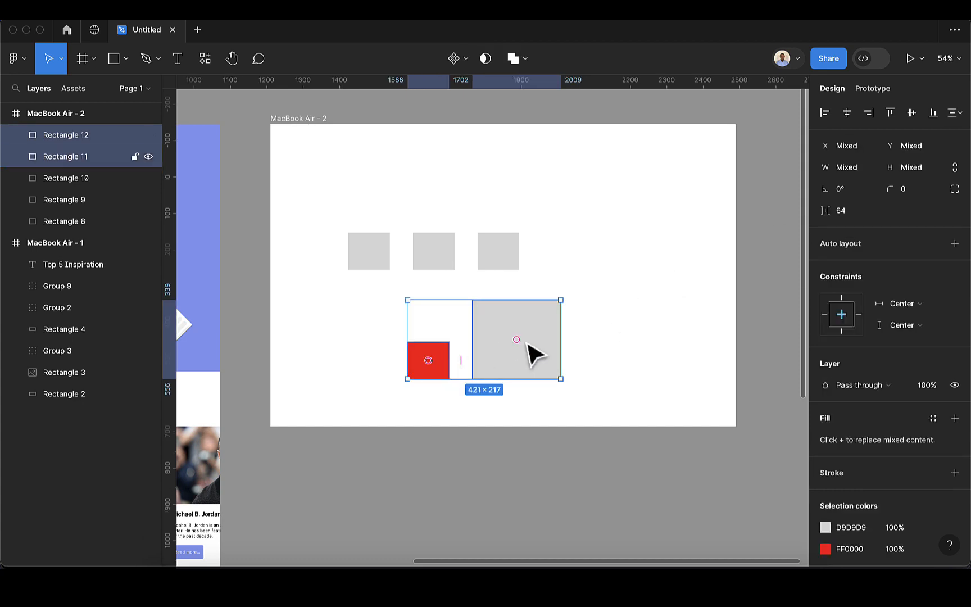
{"action": "left_click", "coordinate": [822, 116]}
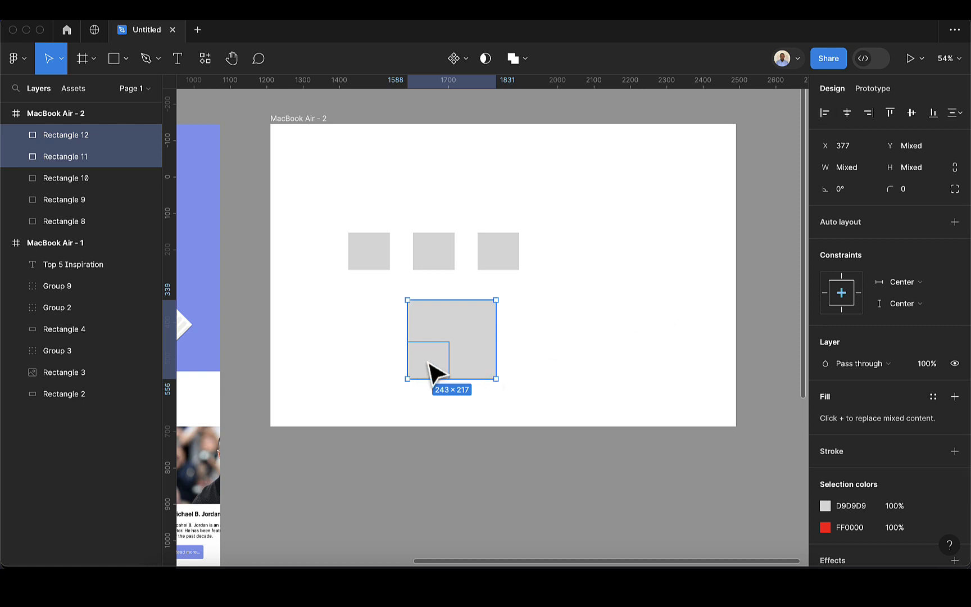
{"action": "left_click", "coordinate": [475, 340]}
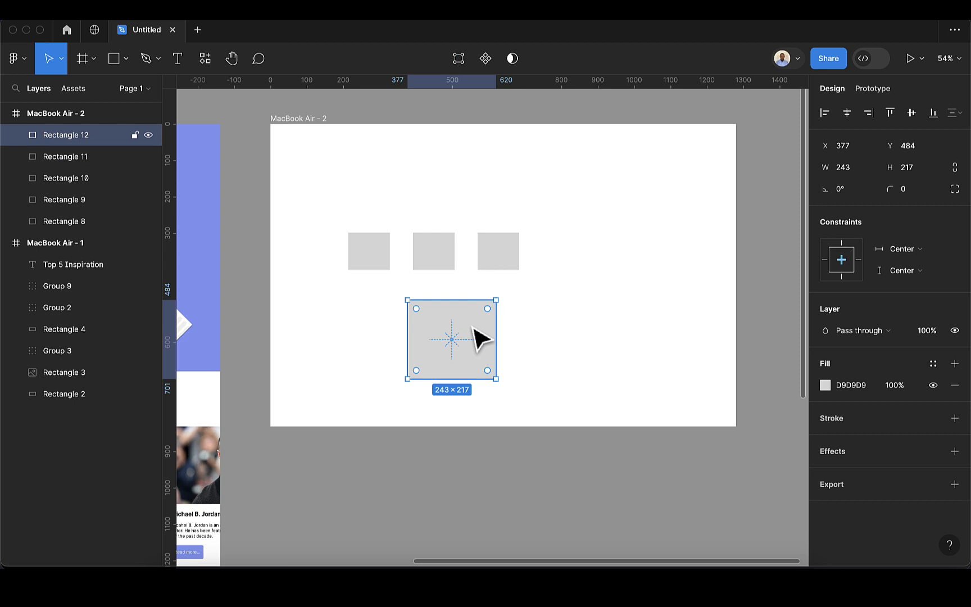
{"action": "left_click", "coordinate": [68, 160]}
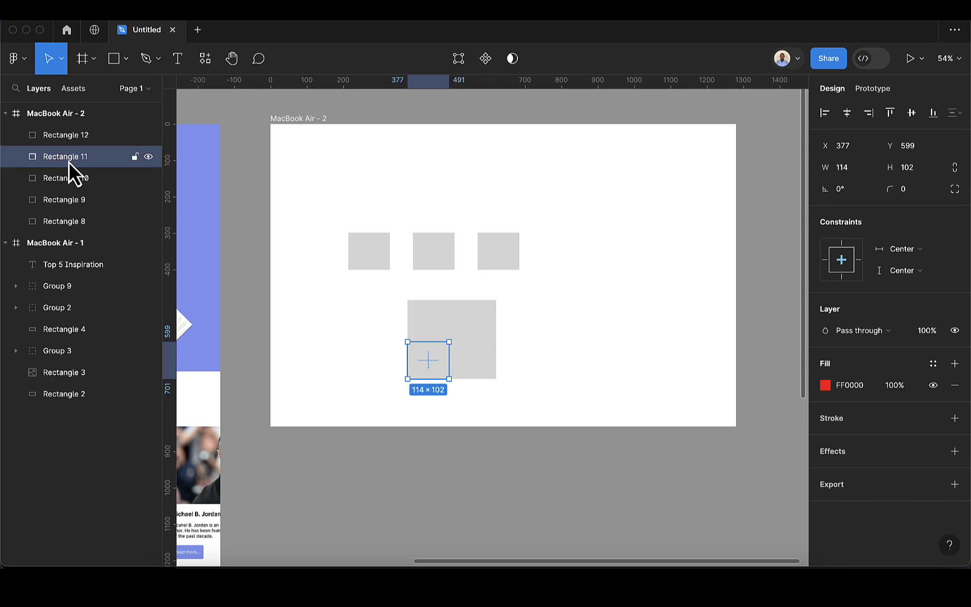
{"action": "left_click_drag", "start_coordinate": [68, 162], "coordinate": [71, 130]}
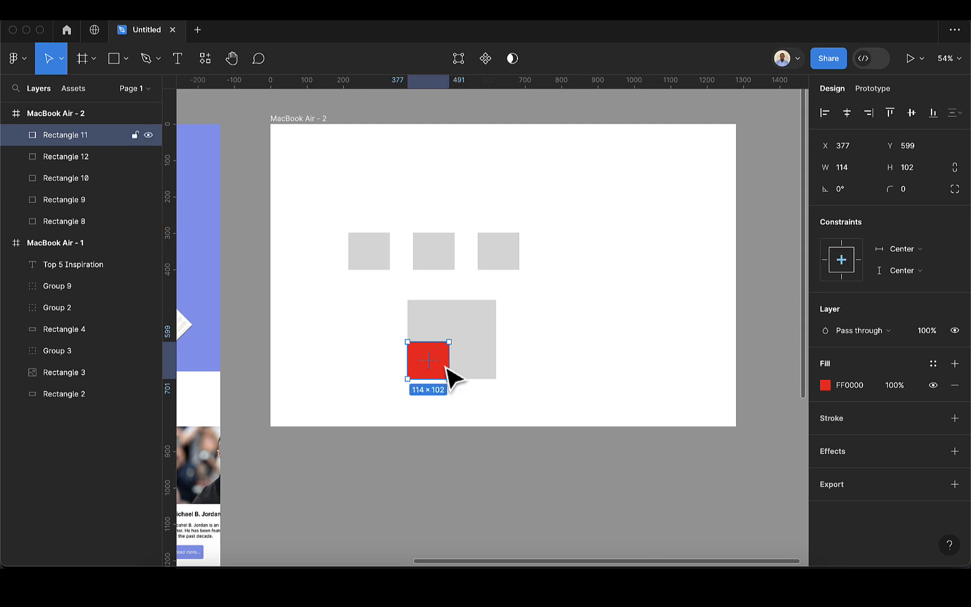
Centre the red box horizontally and vertically inside the grey 243×217 box
{"action": "left_click", "coordinate": [392, 326]}
{"action": "left_click", "coordinate": [481, 329]}
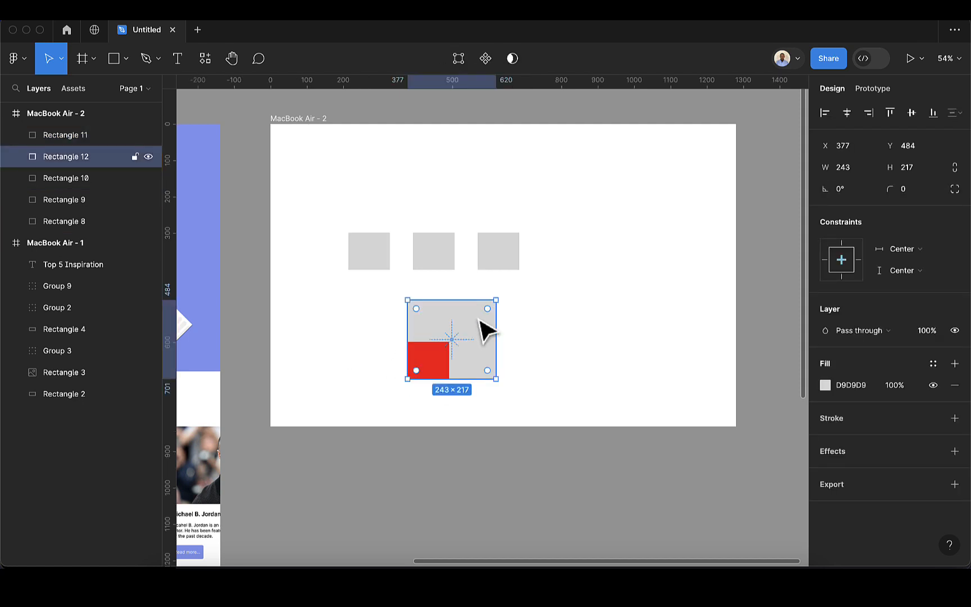
{"action": "left_click", "coordinate": [443, 366], "text": "shift"}
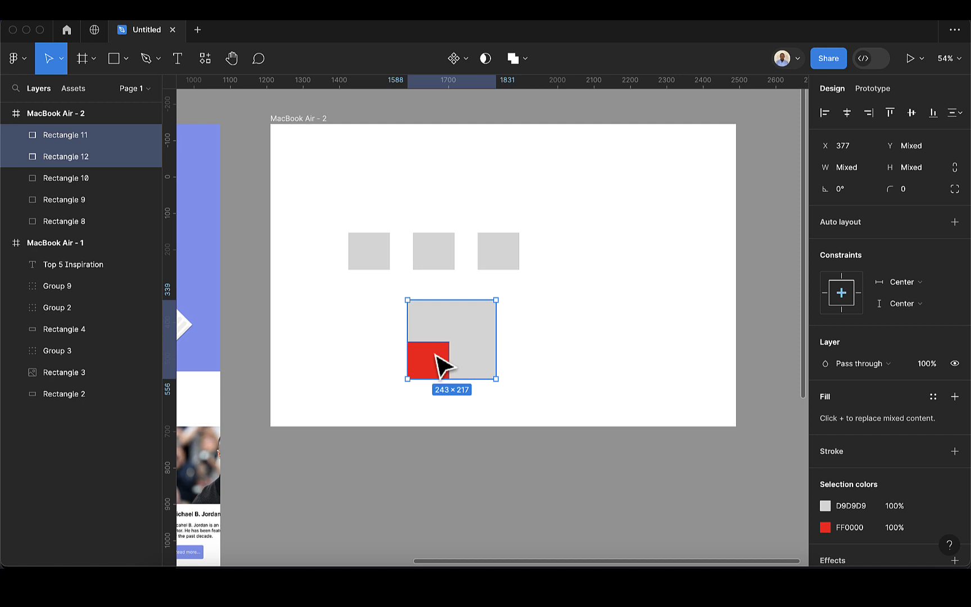
{"action": "left_click", "coordinate": [845, 115]}
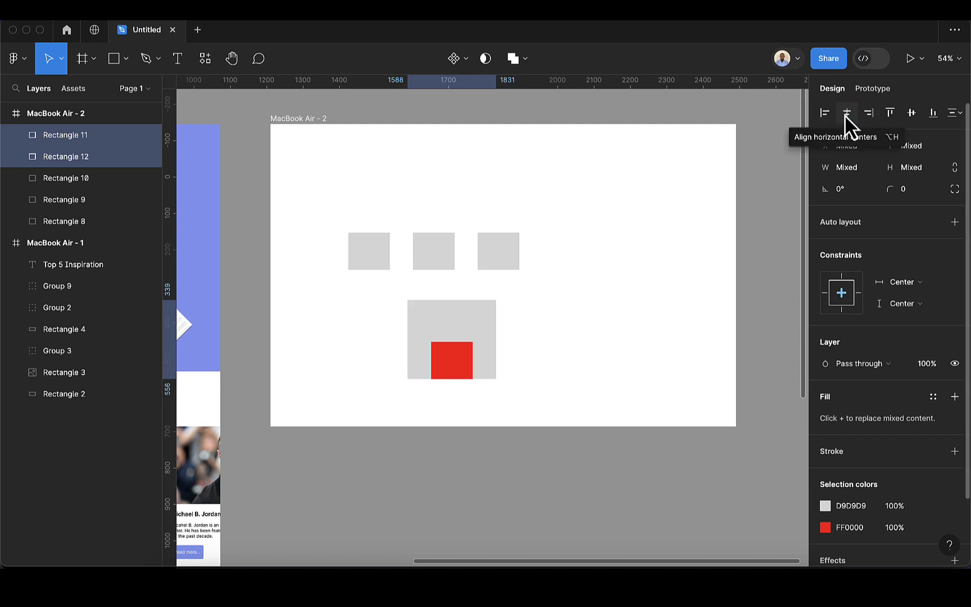
{"action": "left_click", "coordinate": [911, 114]}
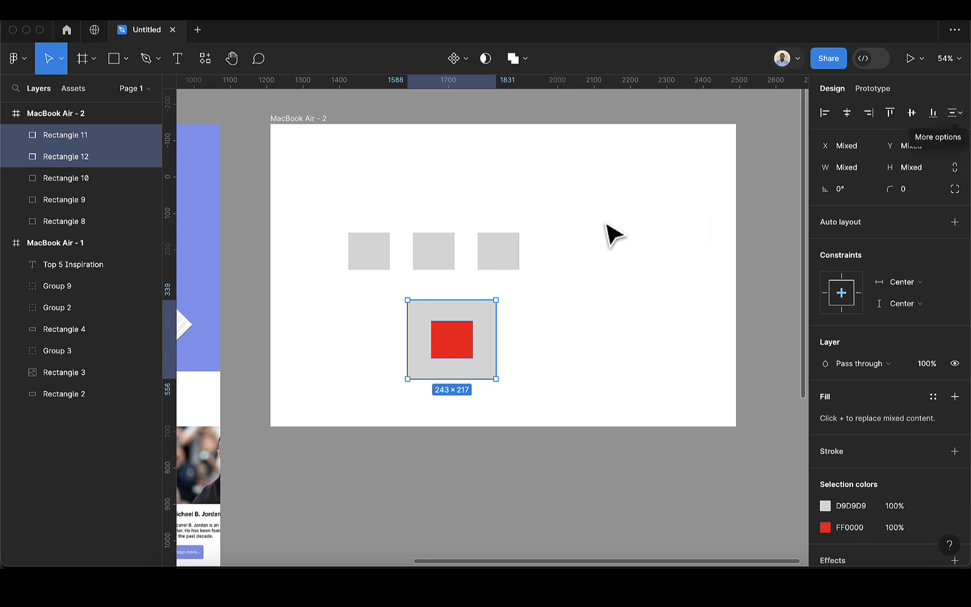
Reposition the three small grey squares, Rectangles 8–10, and select all three
{"action": "left_click_drag", "start_coordinate": [514, 251], "coordinate": [561, 207]}
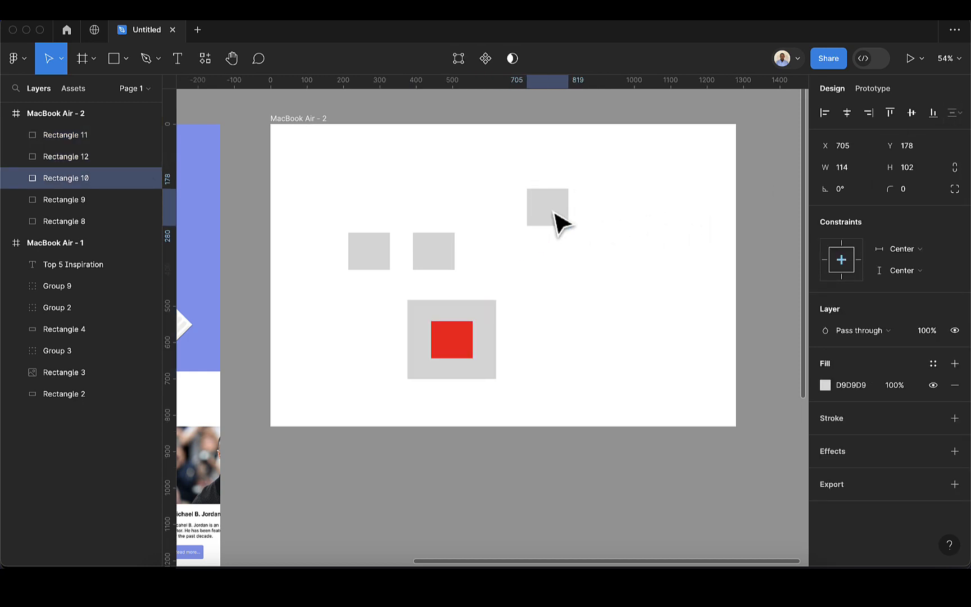
{"action": "left_click_drag", "start_coordinate": [444, 260], "coordinate": [445, 239]}
{"action": "left_click_drag", "start_coordinate": [377, 251], "coordinate": [336, 273]}
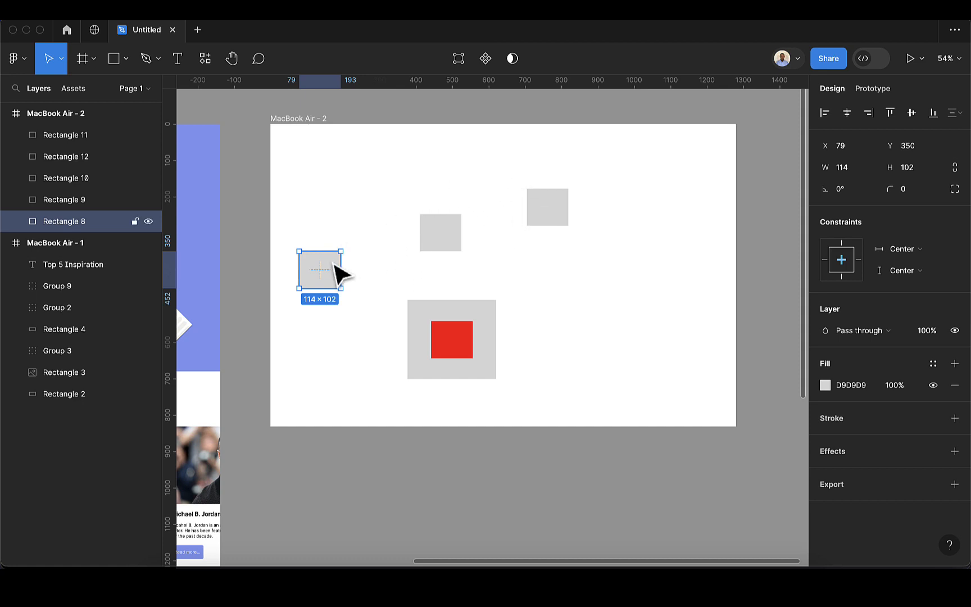
{"action": "left_click", "coordinate": [439, 244], "text": "shift"}
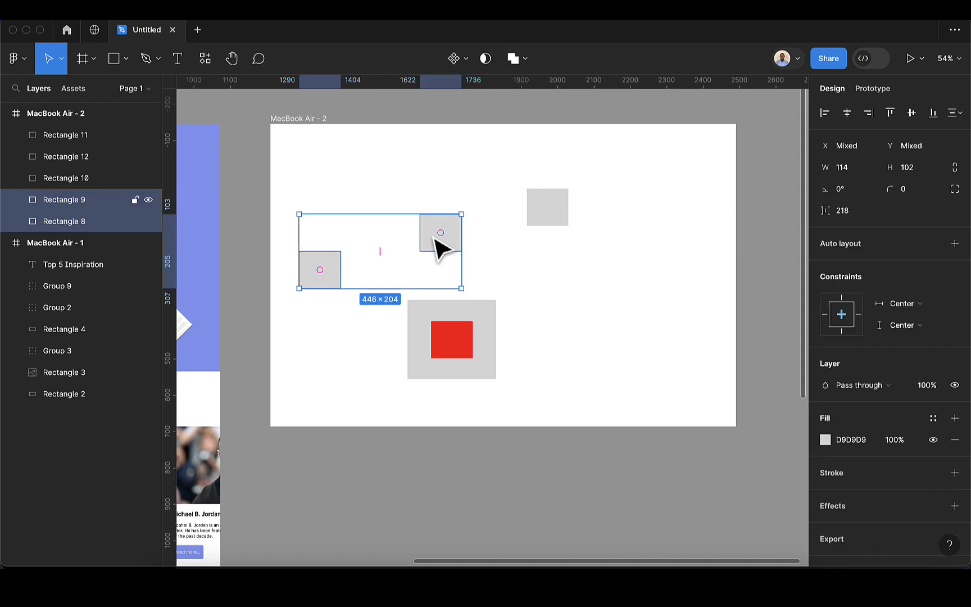
{"action": "left_click", "coordinate": [562, 207], "text": "shift"}
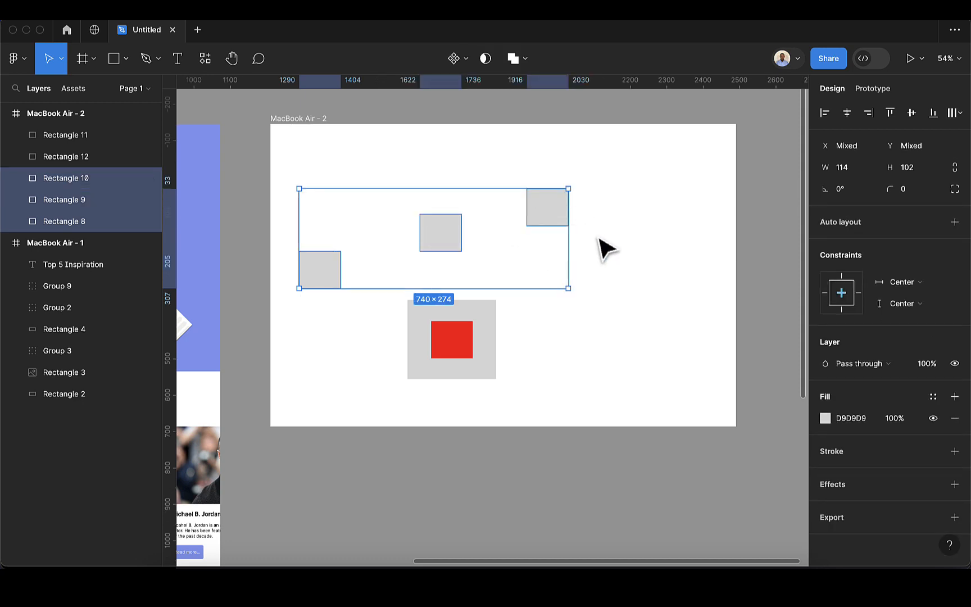
Space the squares evenly 199 apart in one row at Y 264, with vertical centres aligned
{"action": "mouse_move", "coordinate": [541, 233]}
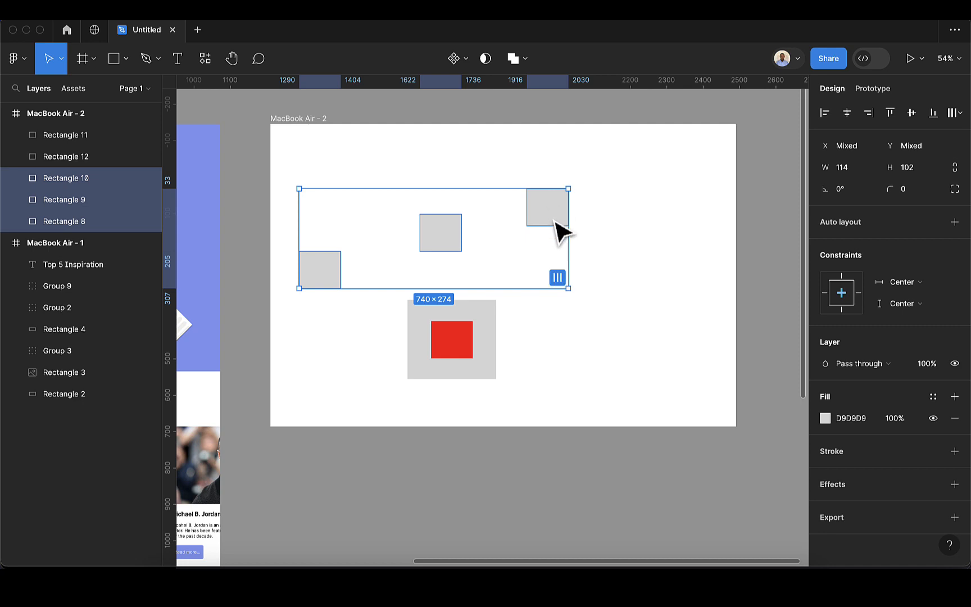
{"action": "left_click", "coordinate": [557, 278]}
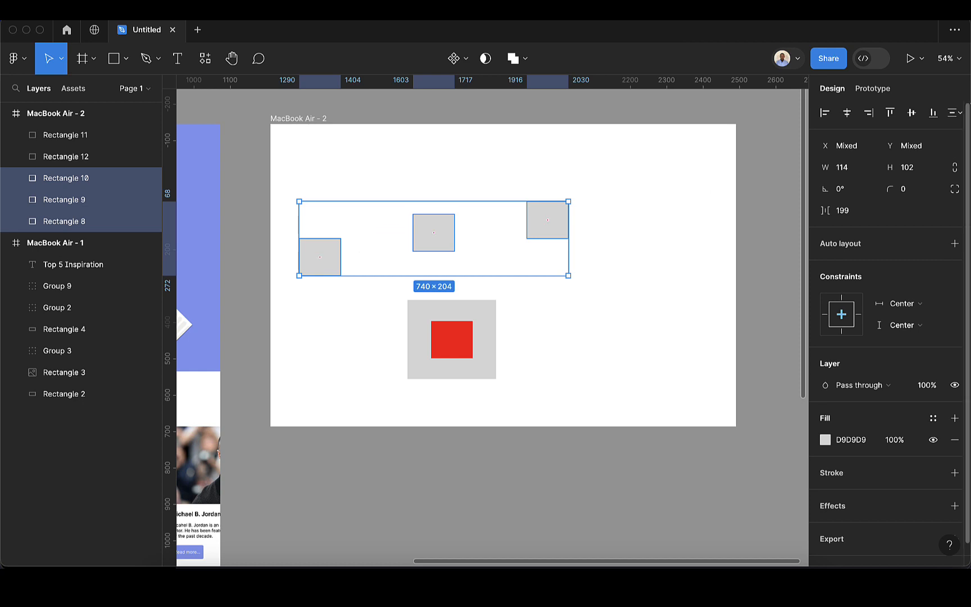
{"action": "left_click", "coordinate": [956, 114]}
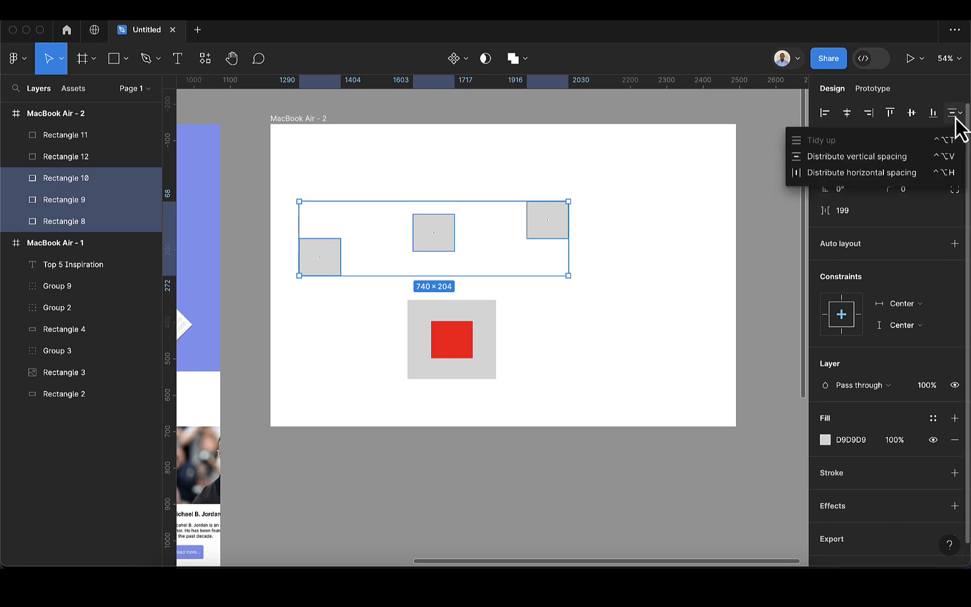
{"action": "left_click", "coordinate": [883, 161]}
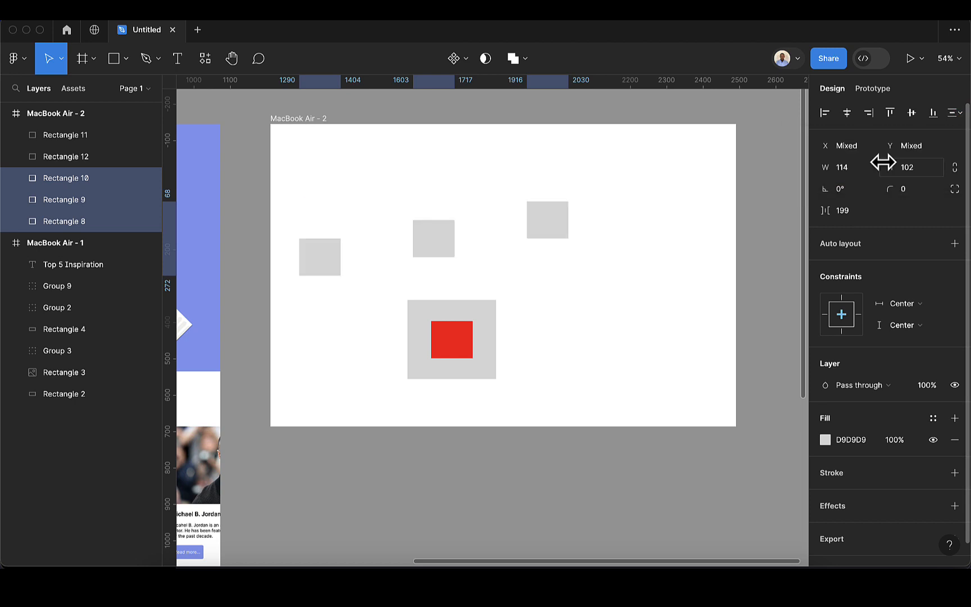
{"action": "left_click", "coordinate": [956, 114]}
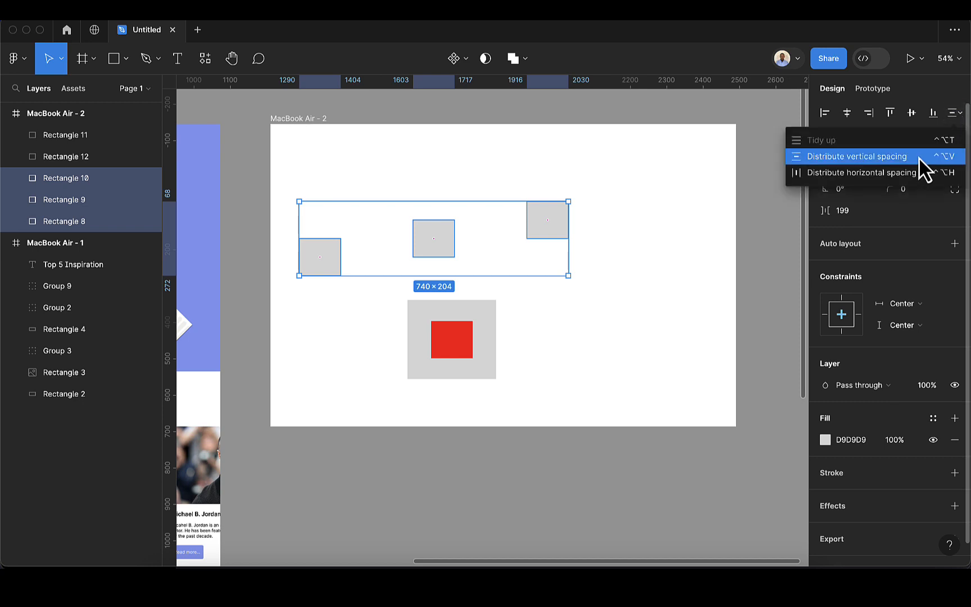
{"action": "left_click", "coordinate": [905, 173]}
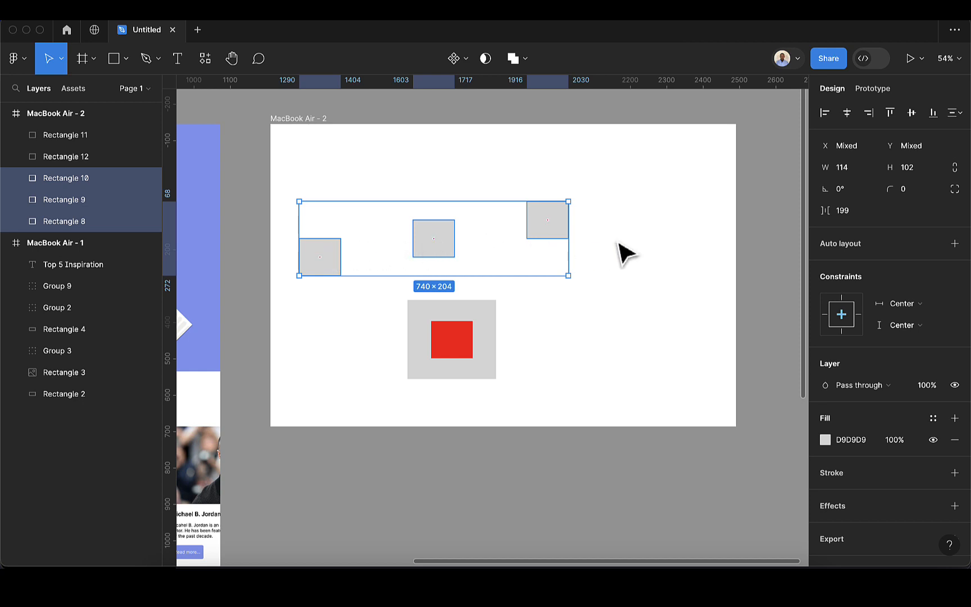
{"action": "left_click", "coordinate": [911, 115]}
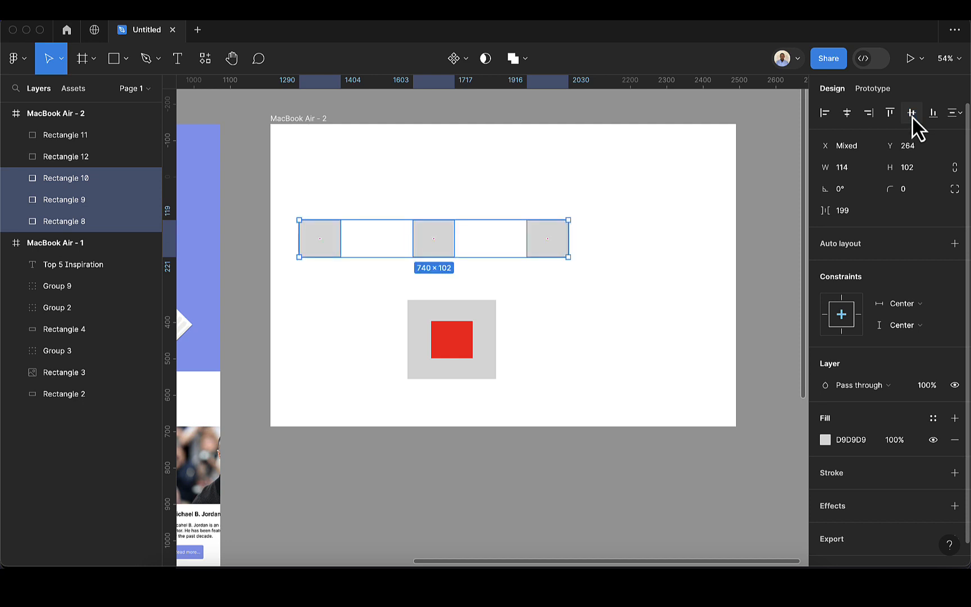
{"action": "left_click", "coordinate": [847, 113]}
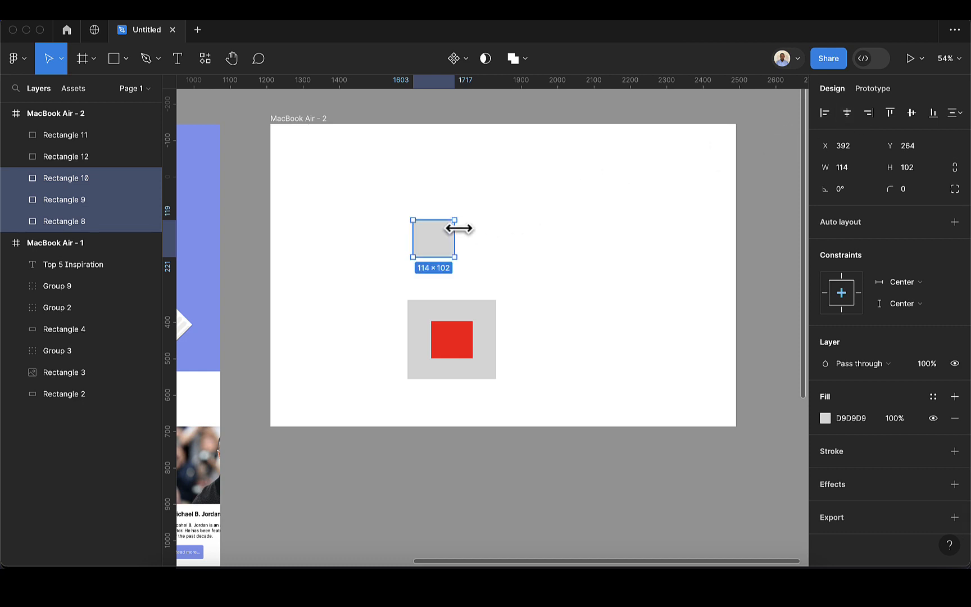
{"action": "key", "text": "super+z"}
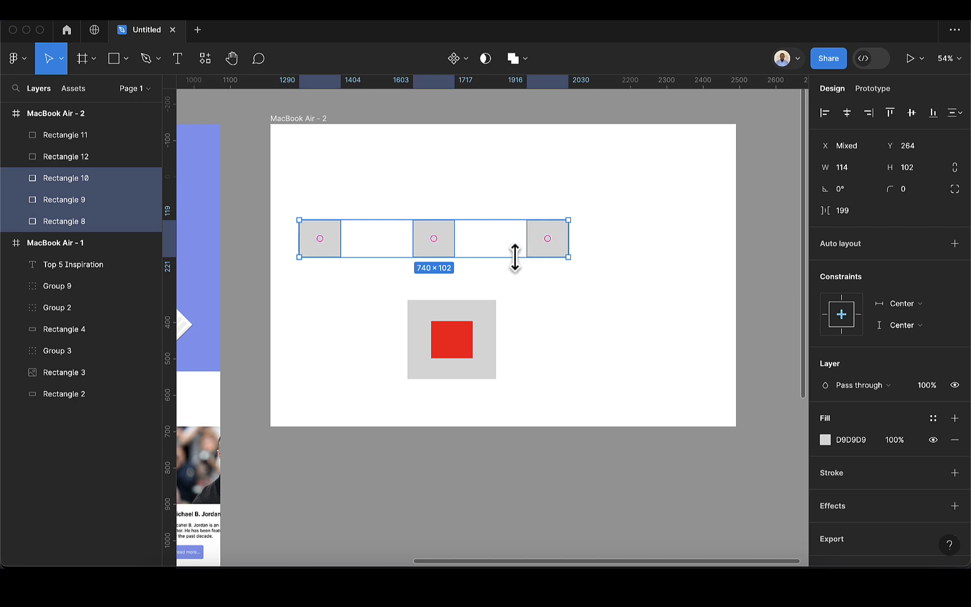
Select the Services, Contact and About nav links on the RES landing page frame
{"action": "scroll", "coordinate": [513, 257], "scroll_direction": "left", "scroll_amount": 5}
{"action": "scroll", "coordinate": [568, 265], "scroll_direction": "left", "scroll_amount": 3}
{"action": "scroll", "coordinate": [581, 263], "scroll_direction": "left", "scroll_amount": 3}
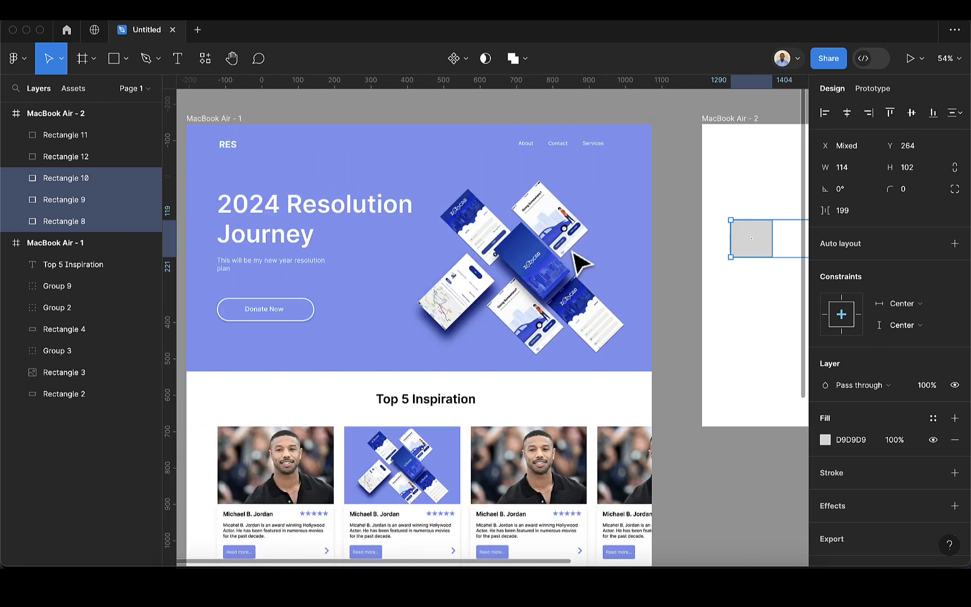
{"action": "scroll", "coordinate": [534, 151], "scroll_direction": "up", "scroll_amount": 5}
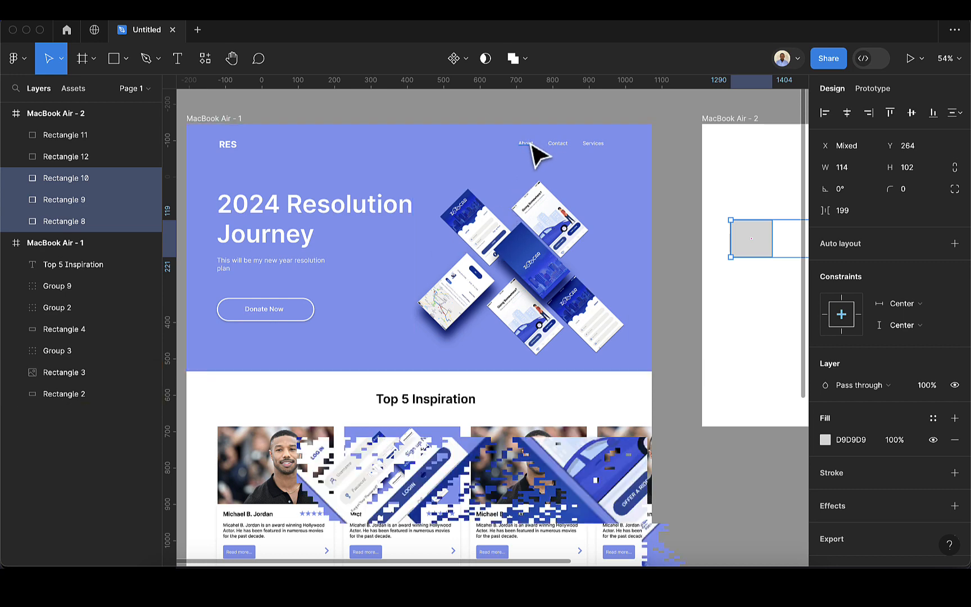
{"action": "scroll", "coordinate": [555, 162], "scroll_direction": "down", "scroll_amount": 1}
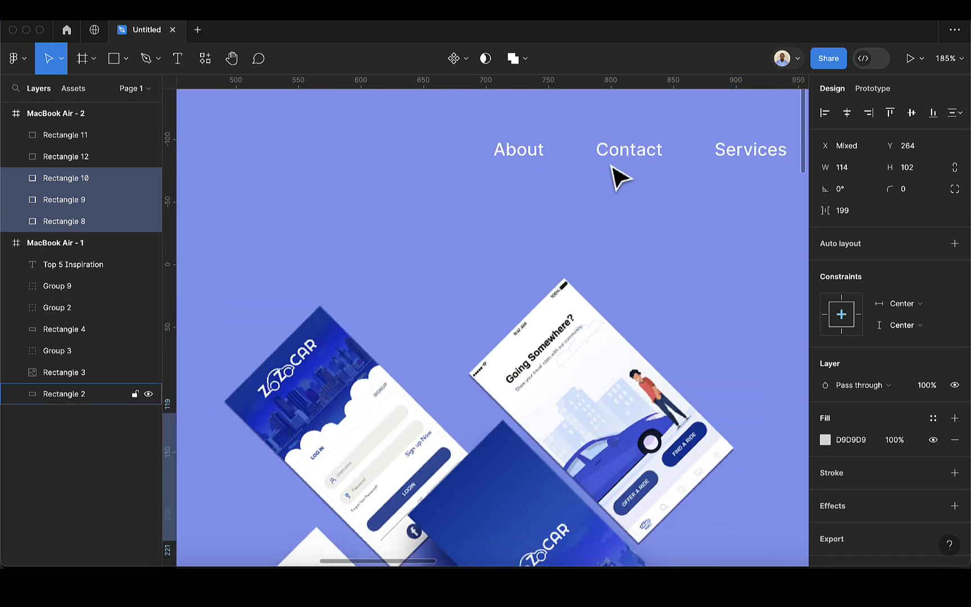
{"action": "scroll", "coordinate": [624, 168], "scroll_direction": "right", "scroll_amount": 3}
{"action": "scroll", "coordinate": [574, 171], "scroll_direction": "up", "scroll_amount": 3}
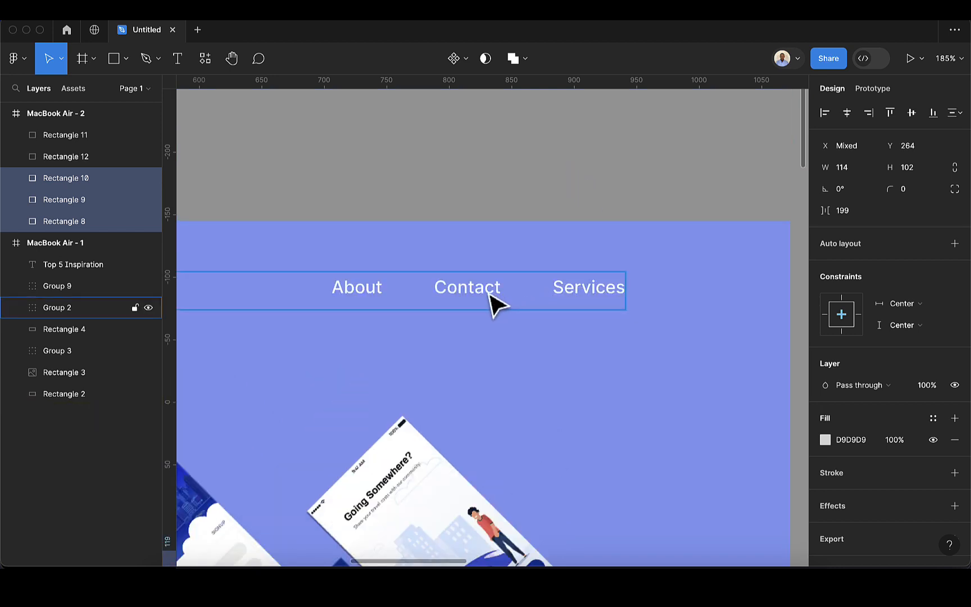
{"action": "left_click", "coordinate": [598, 303], "text": "shift+super"}
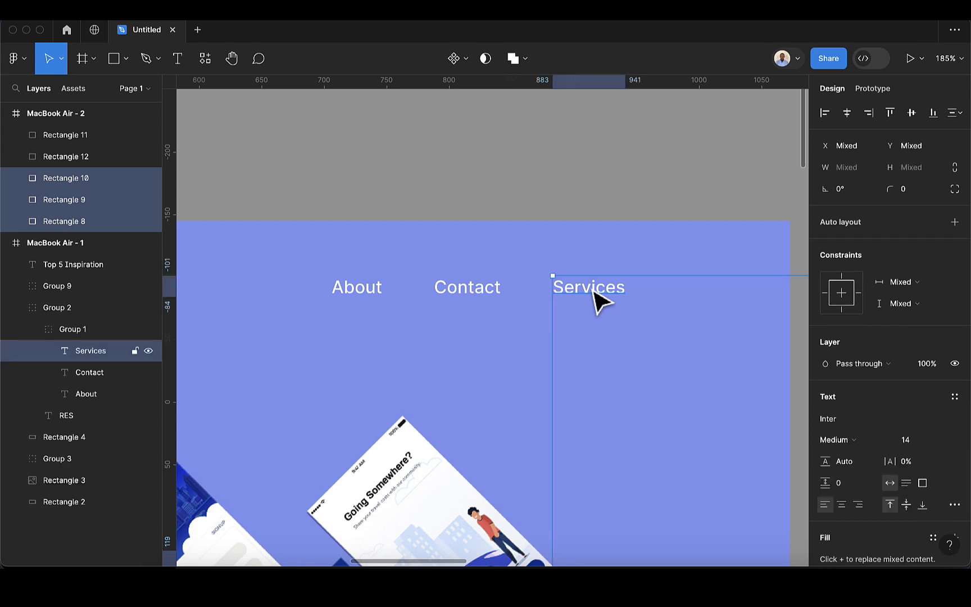
{"action": "left_click", "coordinate": [597, 301]}
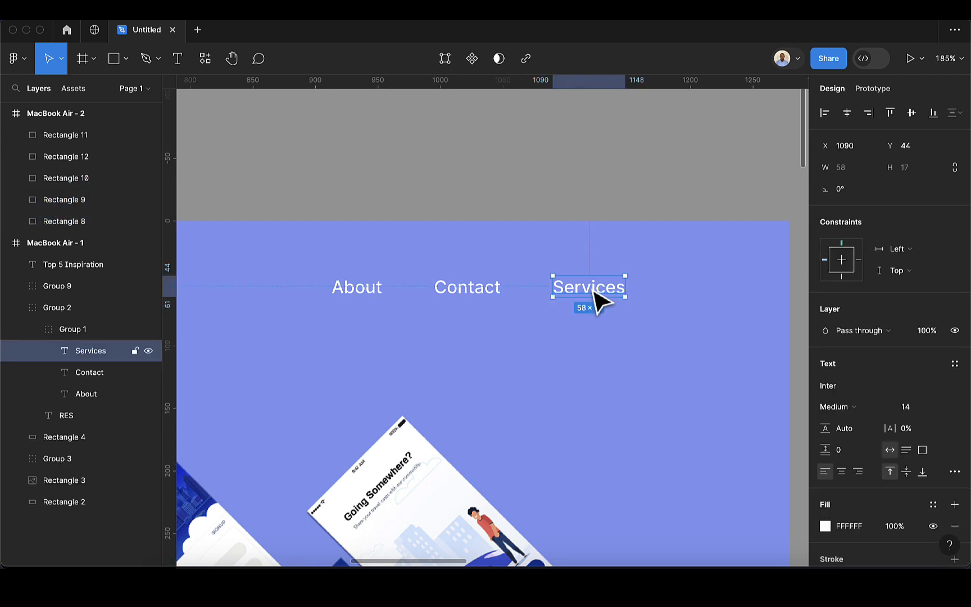
{"action": "left_click", "coordinate": [469, 294], "text": "shift"}
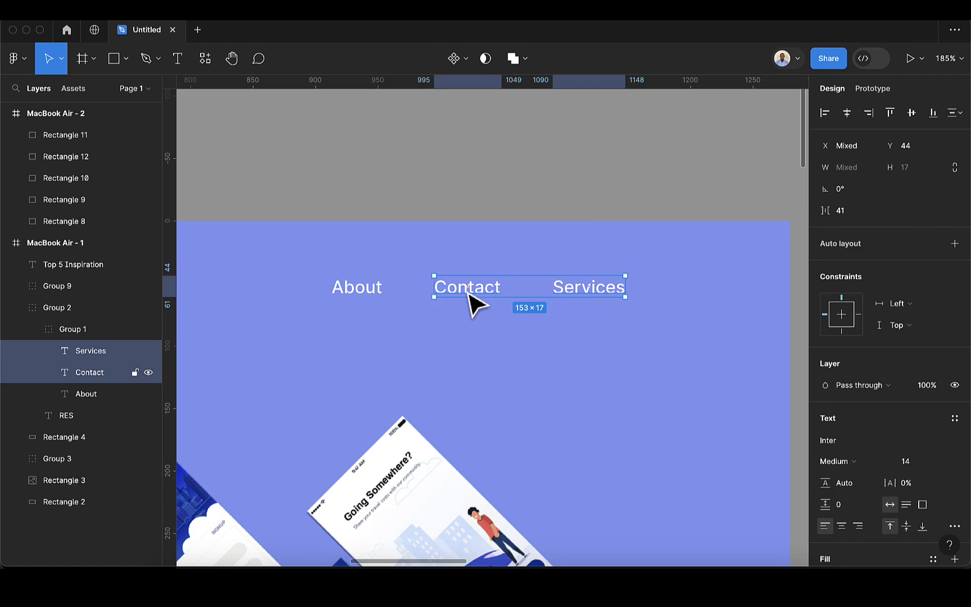
{"action": "left_click", "coordinate": [376, 292], "text": "shift"}
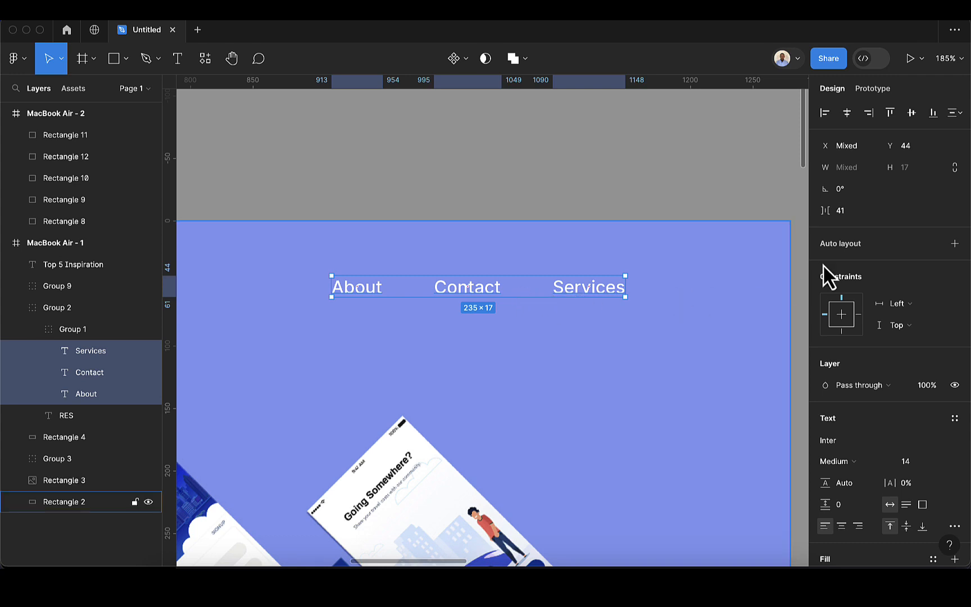
Align the three nav links on their vertical centres so they sit level at Y 44
{"action": "left_click", "coordinate": [911, 114]}
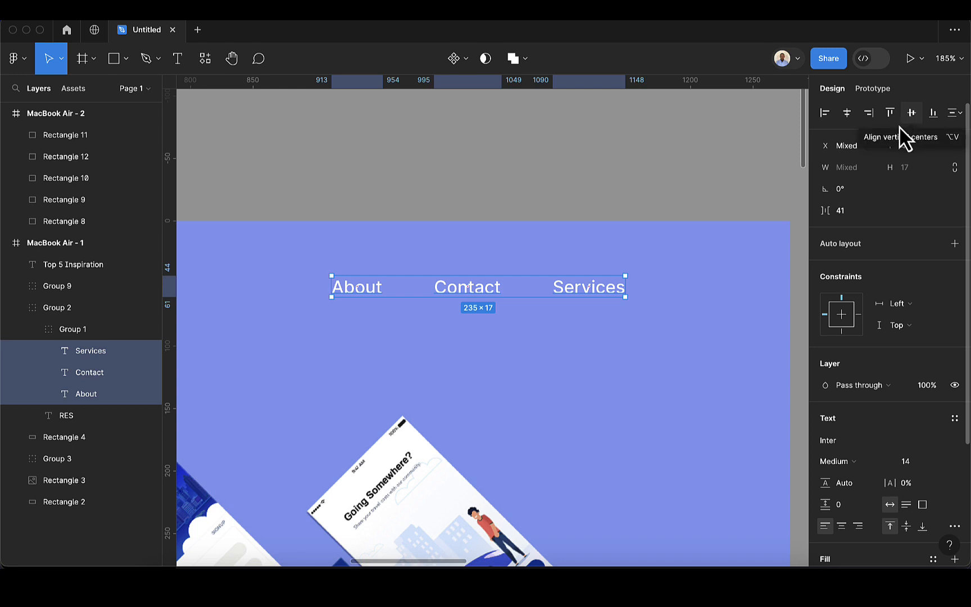
{"action": "scroll", "coordinate": [600, 301], "scroll_direction": "down", "scroll_amount": 3}
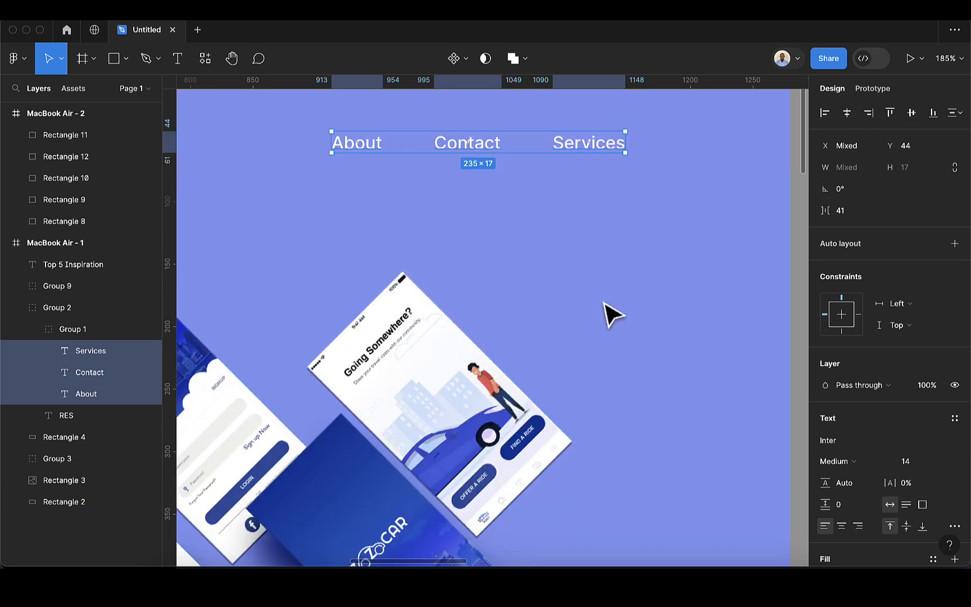
{"action": "scroll", "coordinate": [605, 303], "scroll_direction": "down", "scroll_amount": 5}
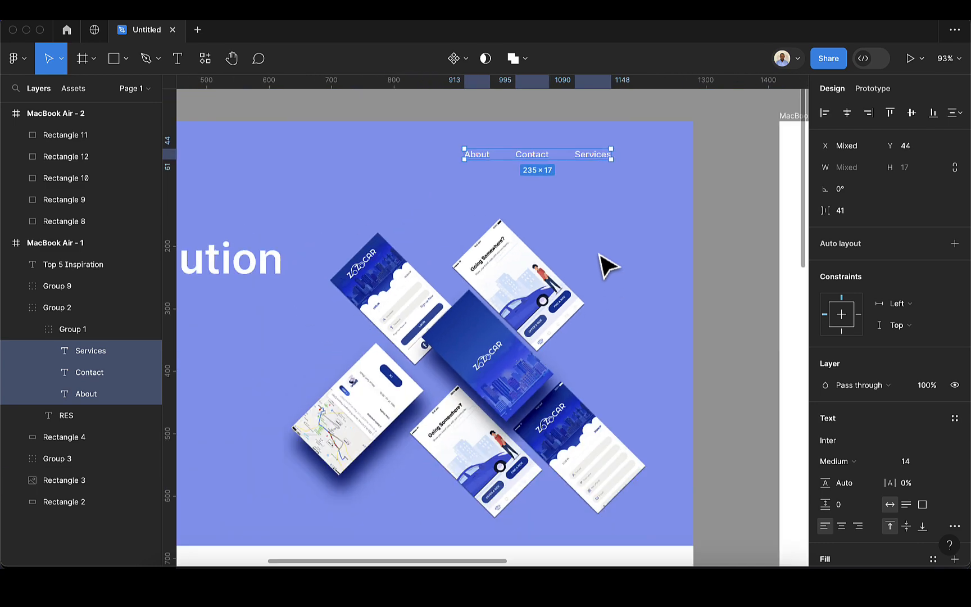
{"action": "scroll", "coordinate": [606, 264], "scroll_direction": "down", "scroll_amount": 3}
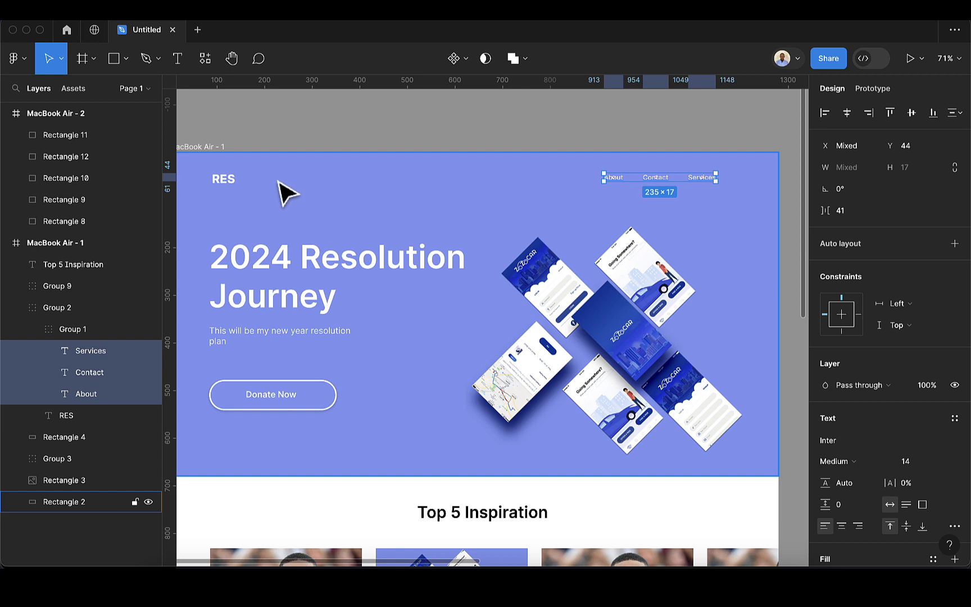
Align the RES logo text and the About, Contact and Services links on one vertical centre line
{"action": "left_click", "coordinate": [223, 185], "text": "shift"}
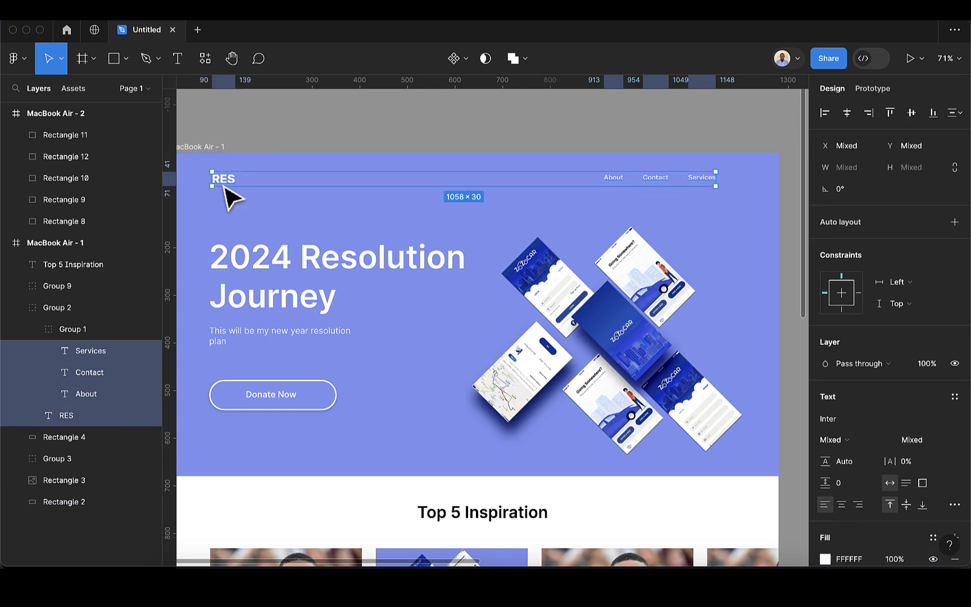
{"action": "left_click", "coordinate": [916, 117]}
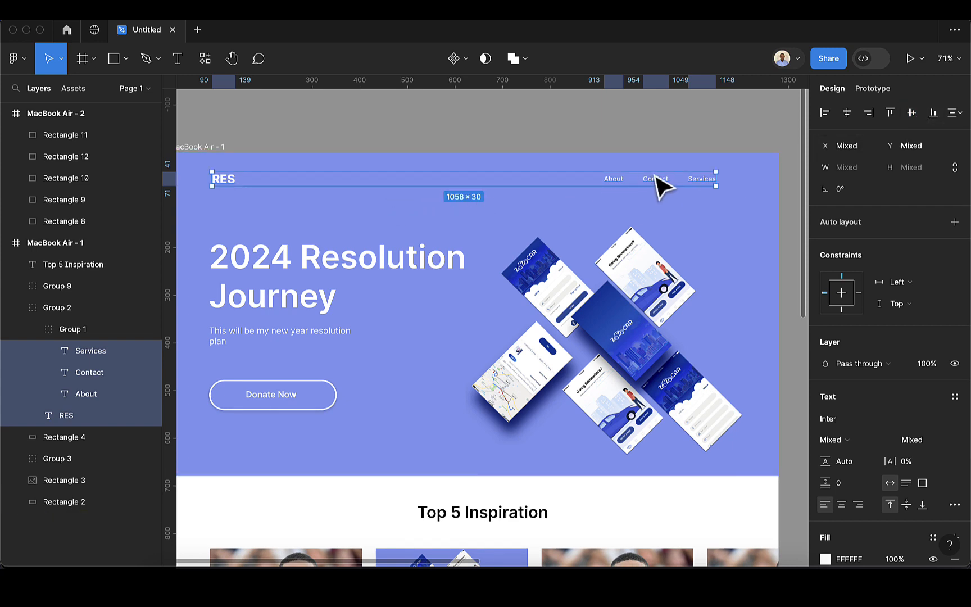
{"action": "scroll", "coordinate": [559, 208], "scroll_direction": "left", "scroll_amount": 3}
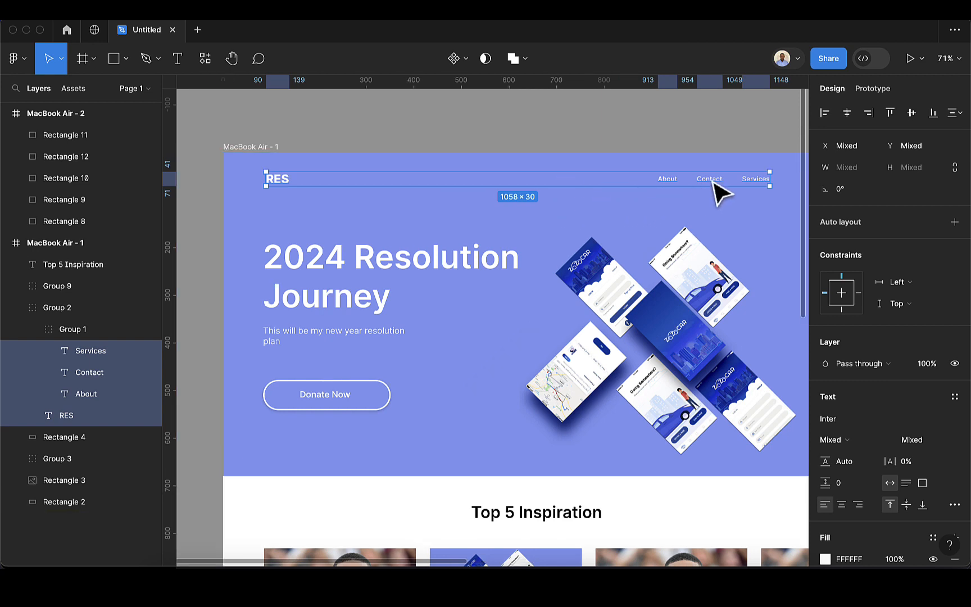
{"action": "left_click", "coordinate": [362, 405]}
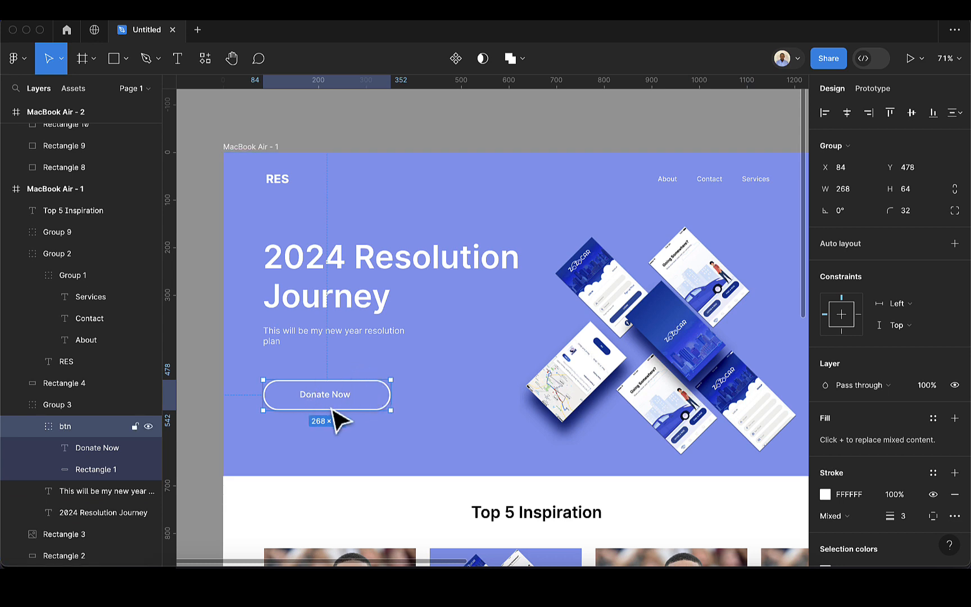
Distribute the hero heading, subtitle and Donate Now button with equal 46 vertical gaps
{"action": "left_click", "coordinate": [348, 337], "text": "shift"}
{"action": "left_click", "coordinate": [349, 310], "text": "shift"}
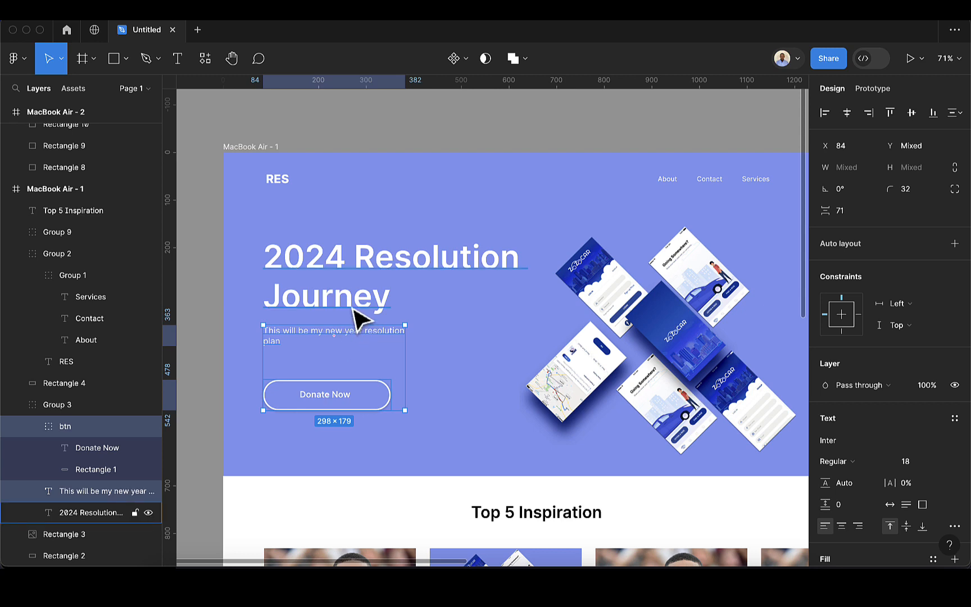
{"action": "left_click", "coordinate": [353, 308], "text": "shift"}
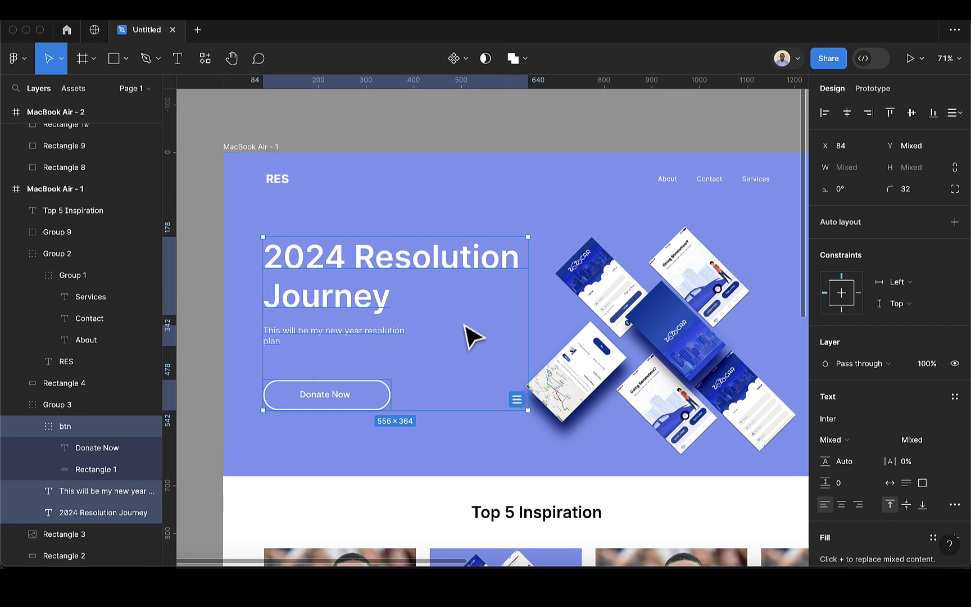
{"action": "left_click", "coordinate": [959, 117]}
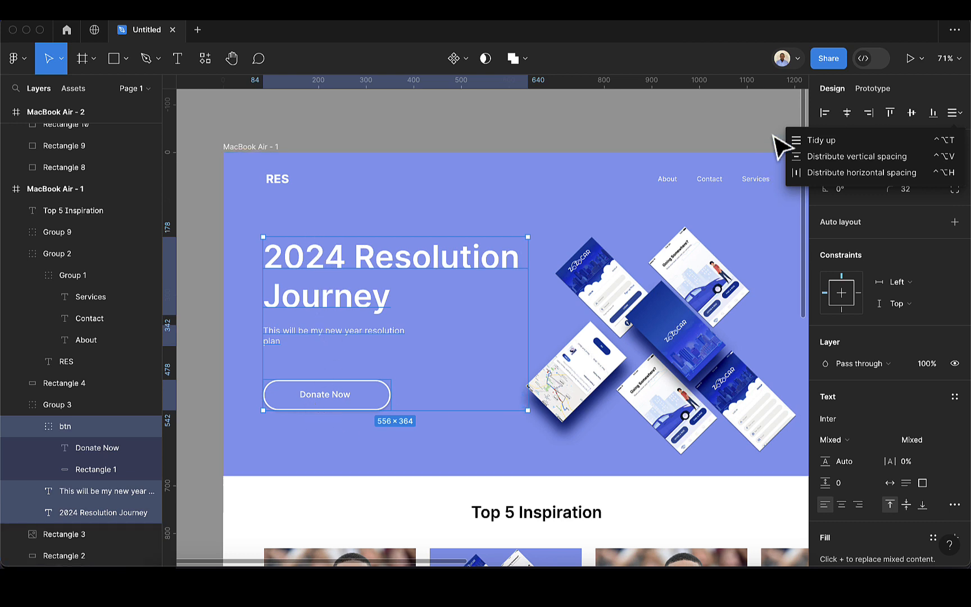
{"action": "left_click", "coordinate": [849, 155]}
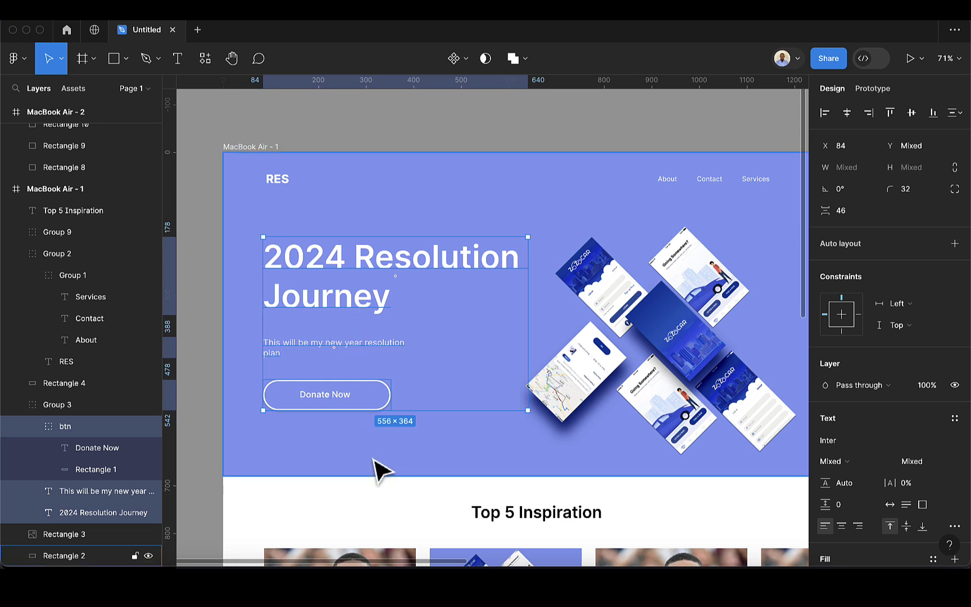
{"action": "left_click", "coordinate": [402, 514]}
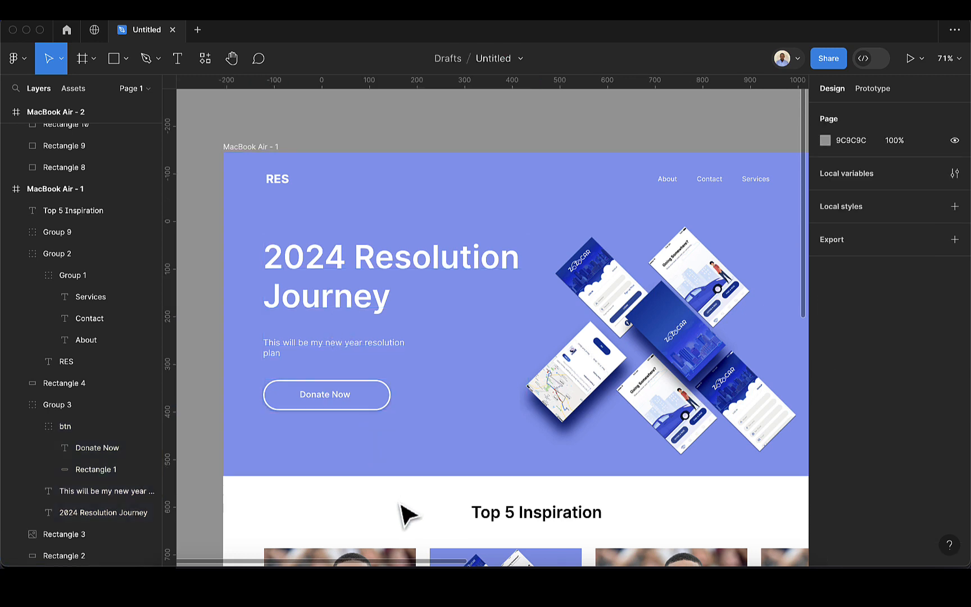
{"action": "scroll", "coordinate": [407, 512], "scroll_direction": "down", "scroll_amount": 3}
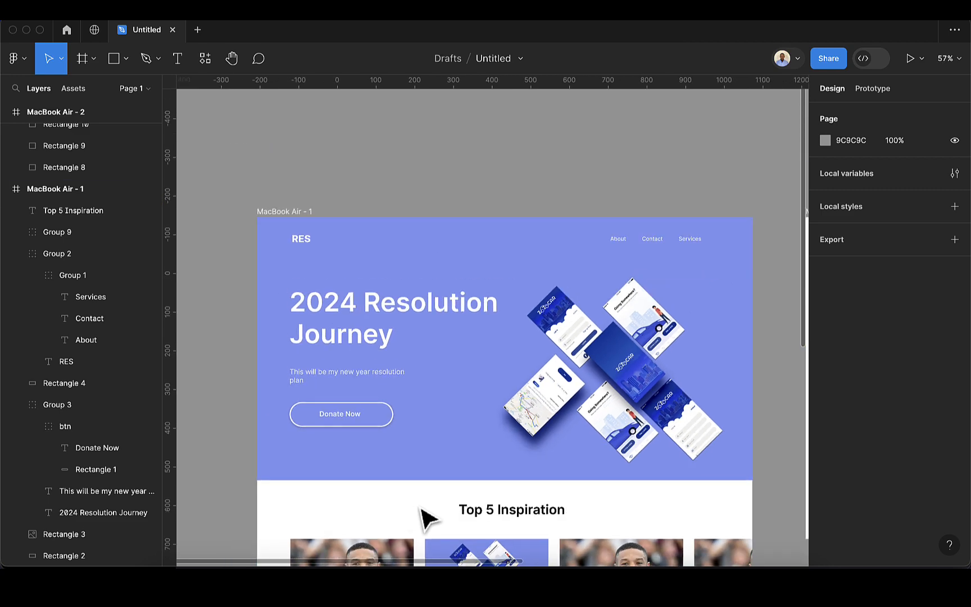
{"action": "scroll", "coordinate": [438, 512], "scroll_direction": "down", "scroll_amount": 4}
{"action": "scroll", "coordinate": [438, 497], "scroll_direction": "down", "scroll_amount": 3}
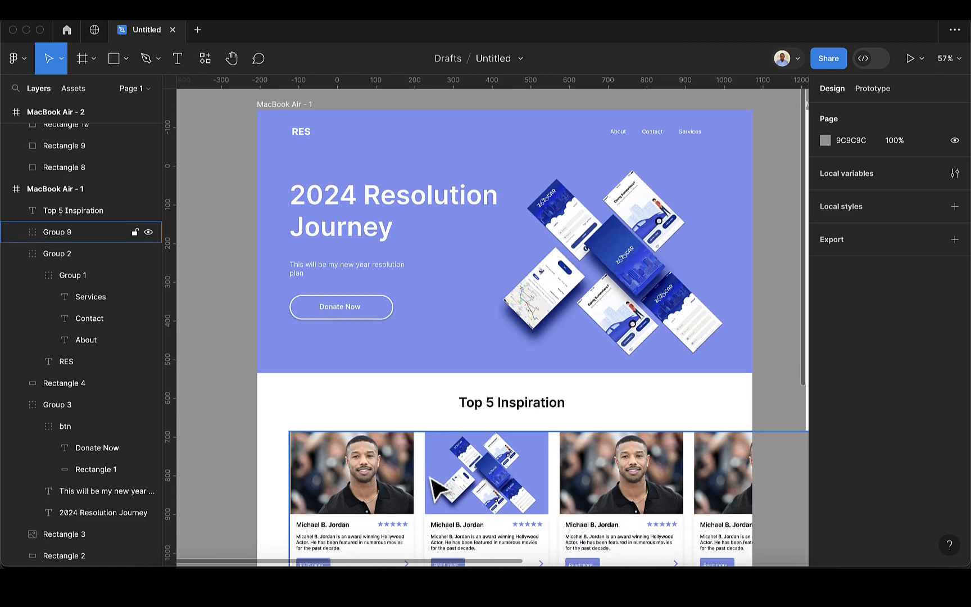
{"action": "scroll", "coordinate": [323, 425], "scroll_direction": "up", "scroll_amount": 2}
{"action": "scroll", "coordinate": [317, 427], "scroll_direction": "up", "scroll_amount": 5}
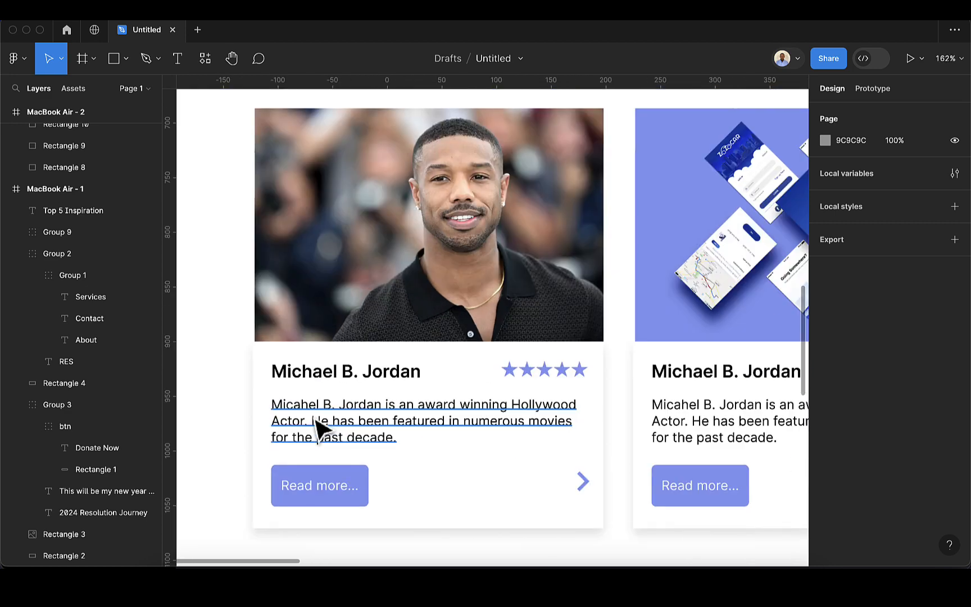
{"action": "left_click", "coordinate": [369, 381]}
{"action": "double_click", "coordinate": [369, 381]}
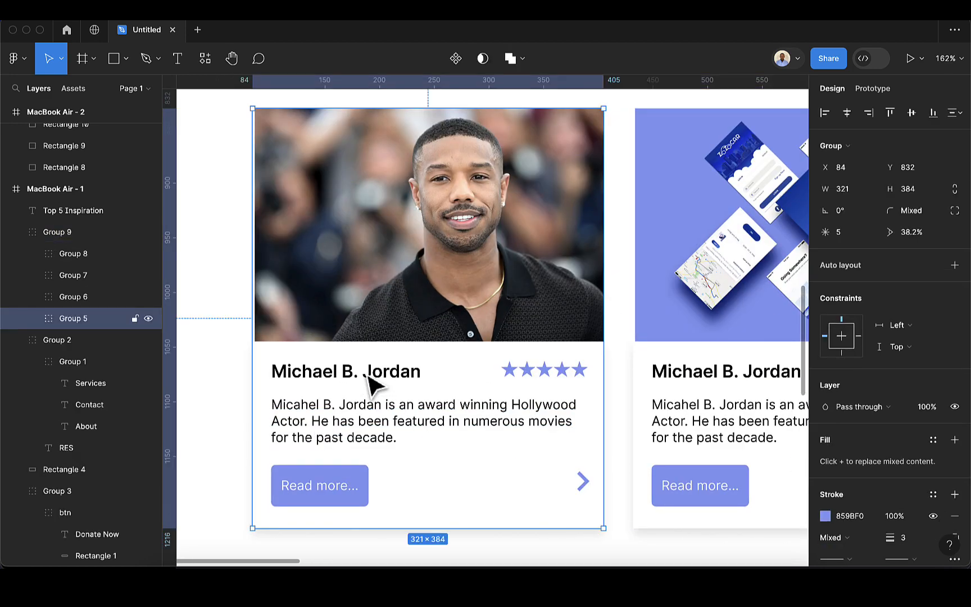
{"action": "double_click", "coordinate": [367, 377]}
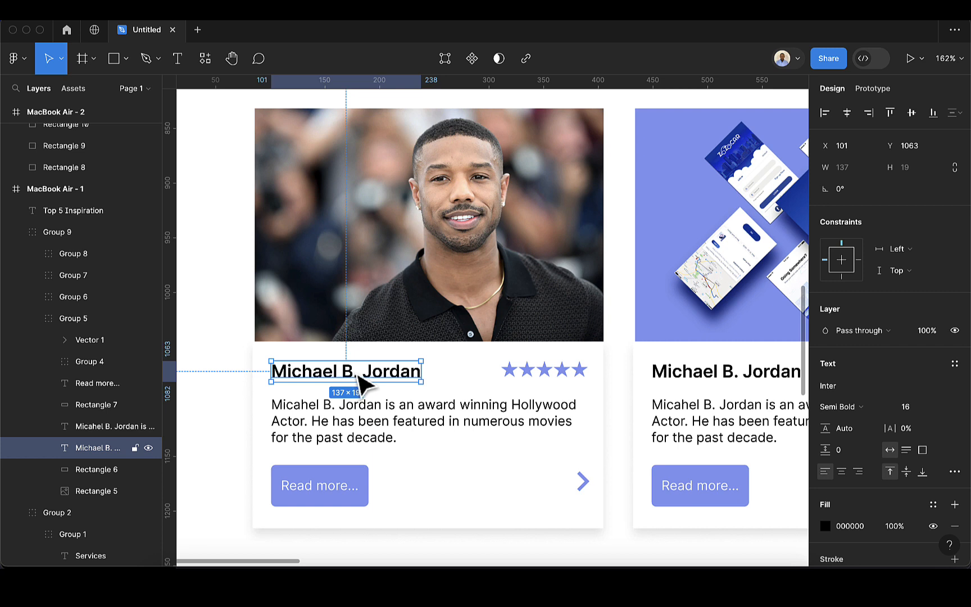
Vertically centre the first card's name and five-star rating, then group them as 'Group 18'
{"action": "left_click", "coordinate": [515, 378], "text": "shift"}
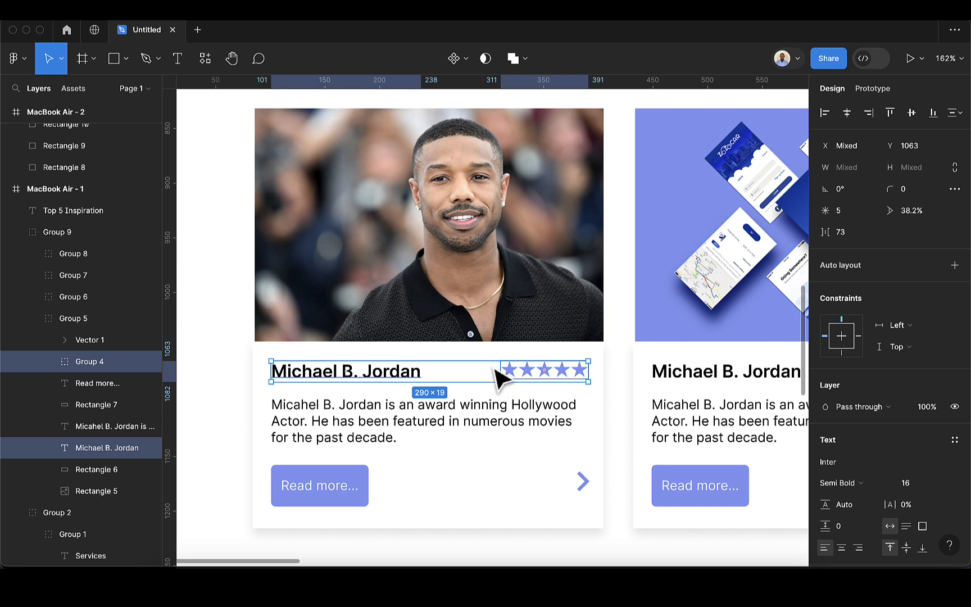
{"action": "left_click", "coordinate": [911, 113]}
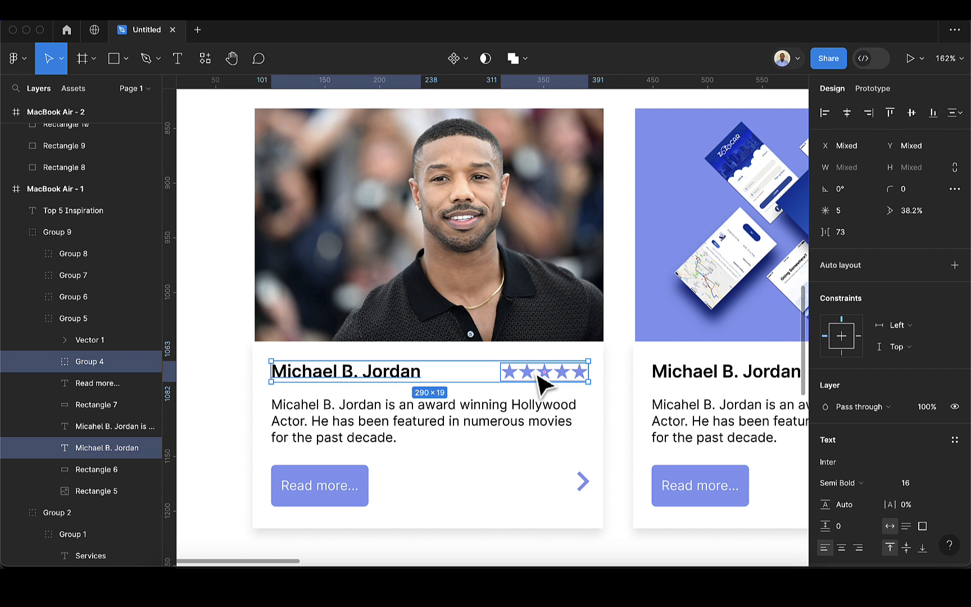
{"action": "key", "text": "super+g"}
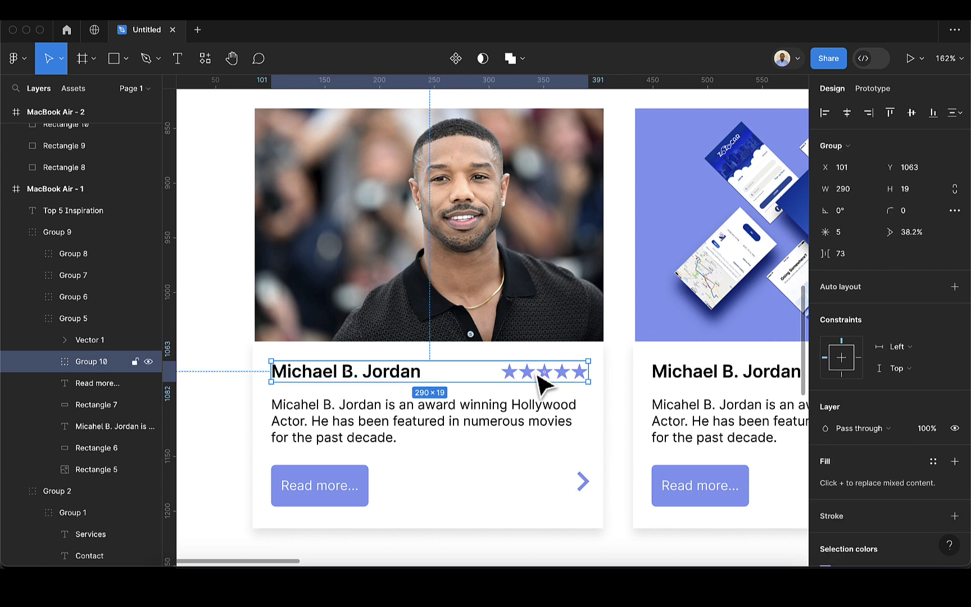
{"action": "left_click", "coordinate": [347, 474]}
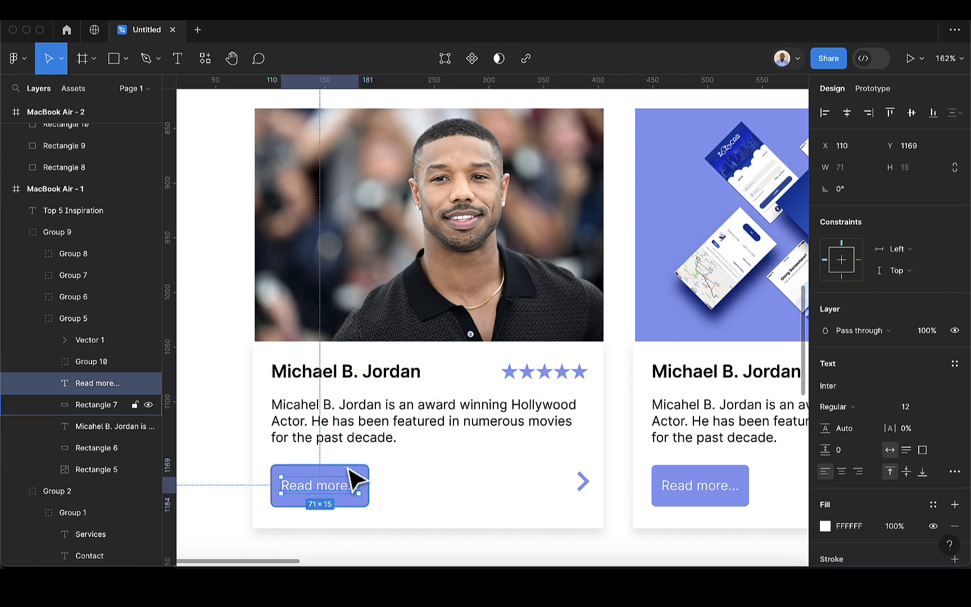
Group 'Read more...' with its background, centre the arrow on it, and group them into one 289×38 row
{"action": "left_click", "coordinate": [346, 467], "text": "shift"}
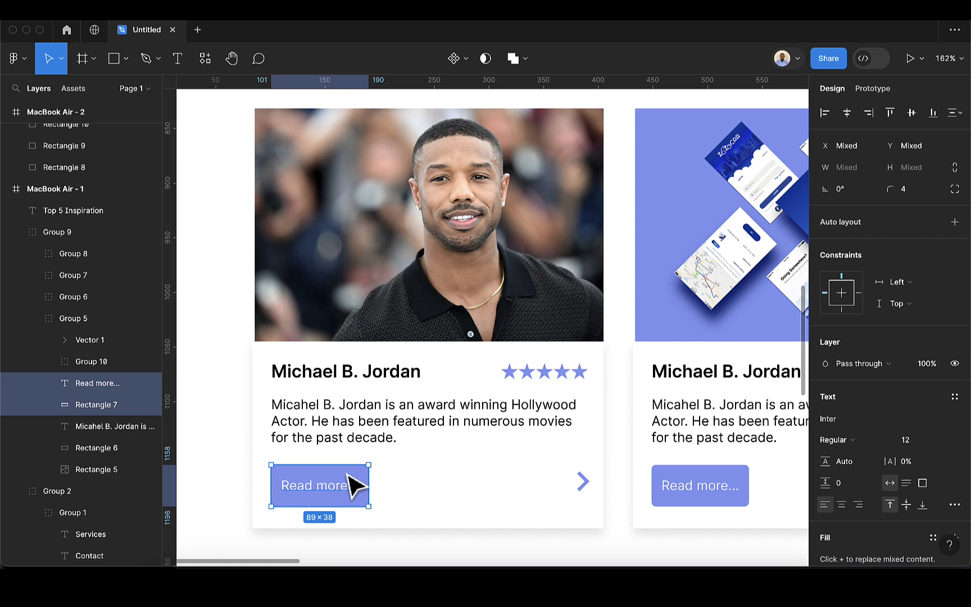
{"action": "key", "text": "ctrl+g"}
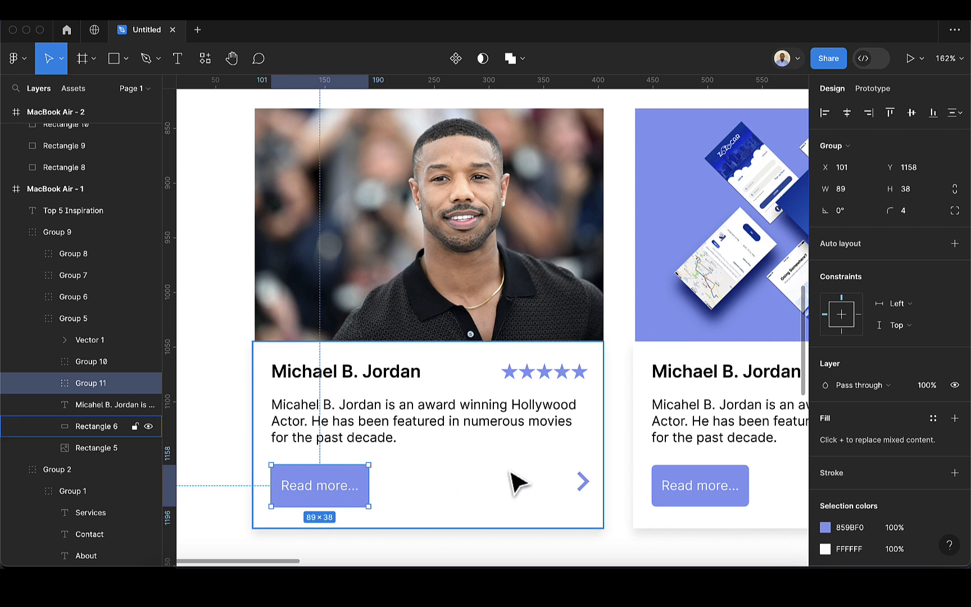
{"action": "left_click", "coordinate": [585, 486], "text": "shift"}
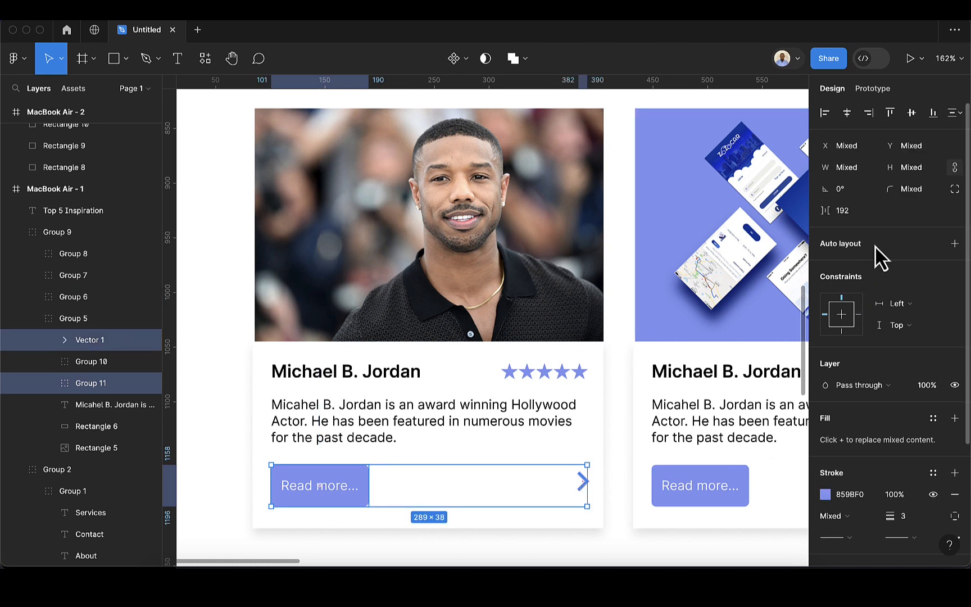
{"action": "left_click", "coordinate": [910, 114]}
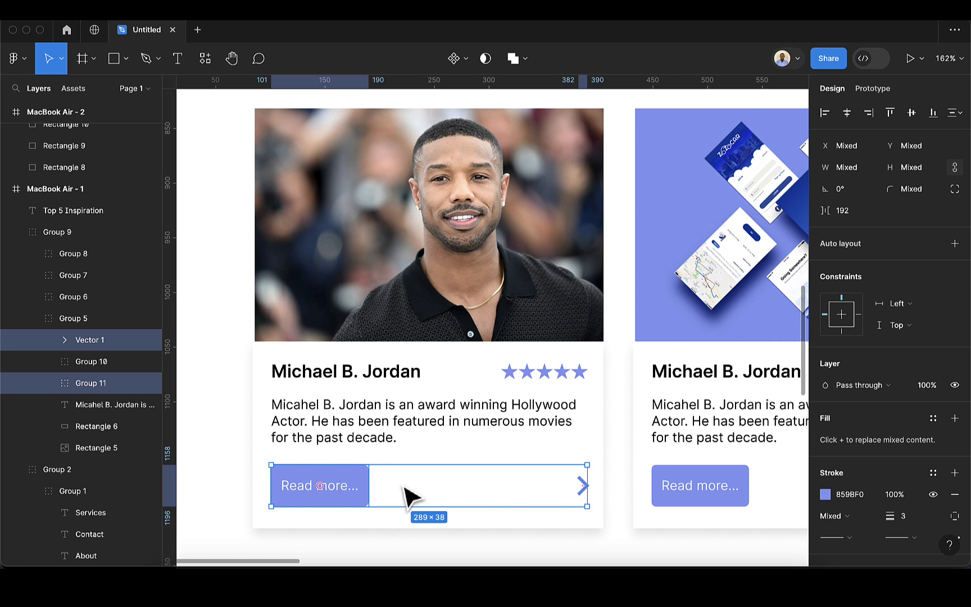
{"action": "key", "text": "super+g"}
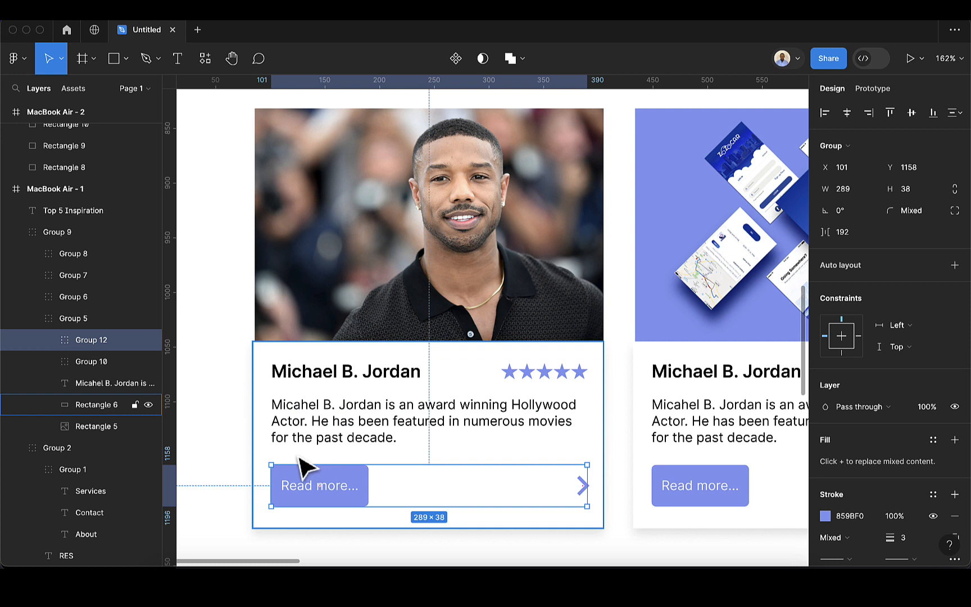
Distribute the first card's title row, bio paragraph and Read more row evenly, 16 apart
{"action": "left_click", "coordinate": [374, 381], "text": "shift"}
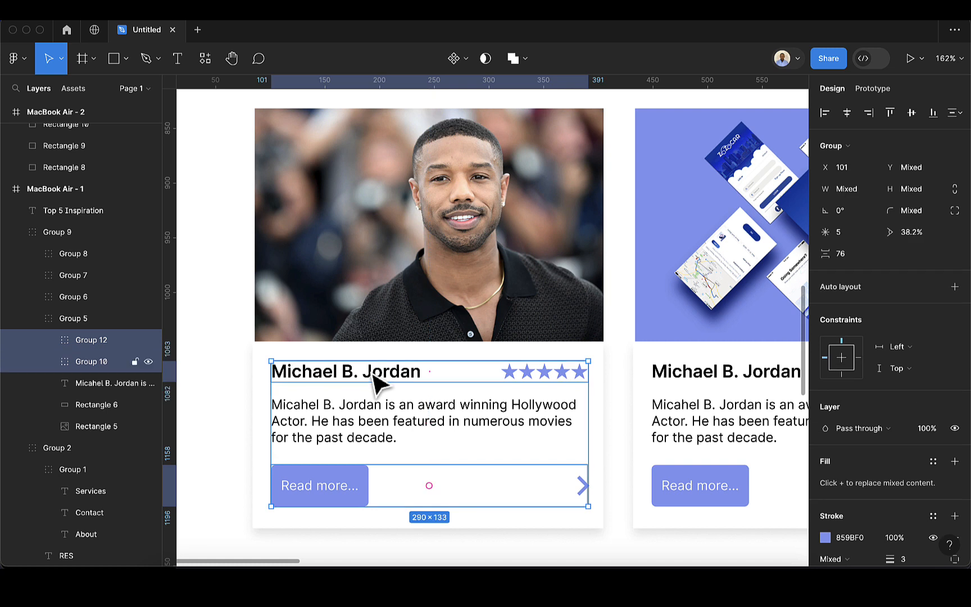
{"action": "left_click", "coordinate": [373, 376]}
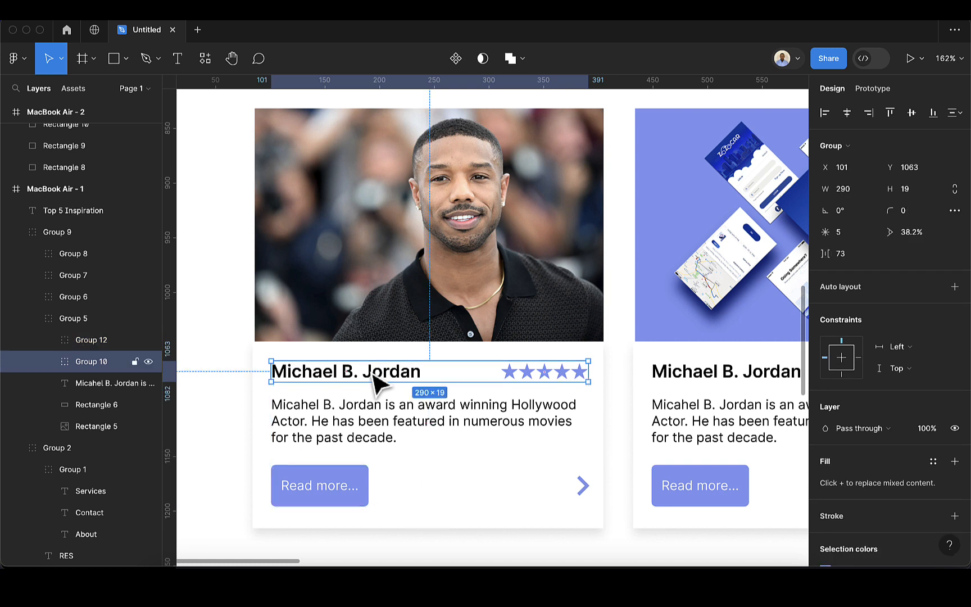
{"action": "left_click", "coordinate": [374, 420], "text": "shift"}
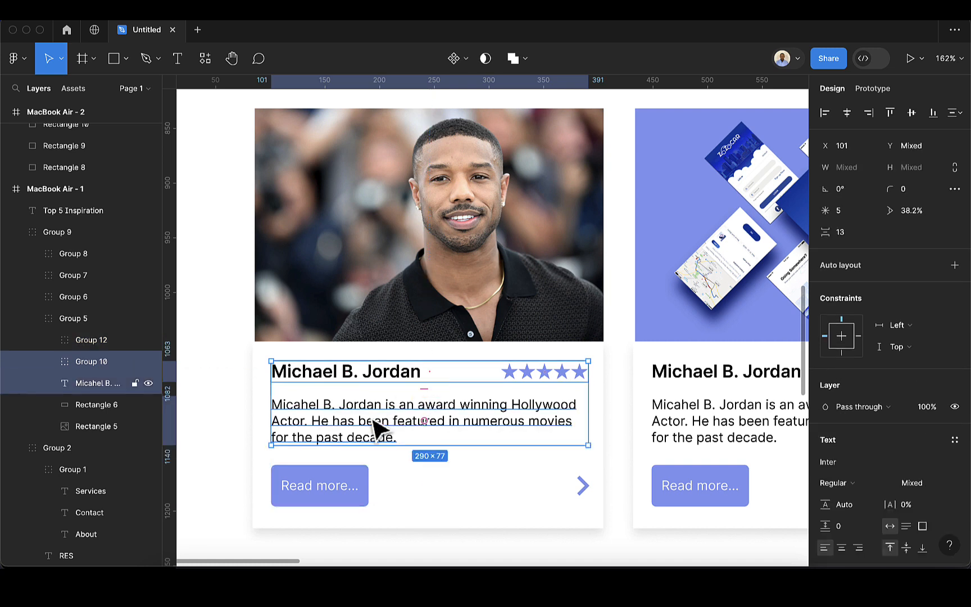
{"action": "left_click", "coordinate": [369, 478], "text": "shift"}
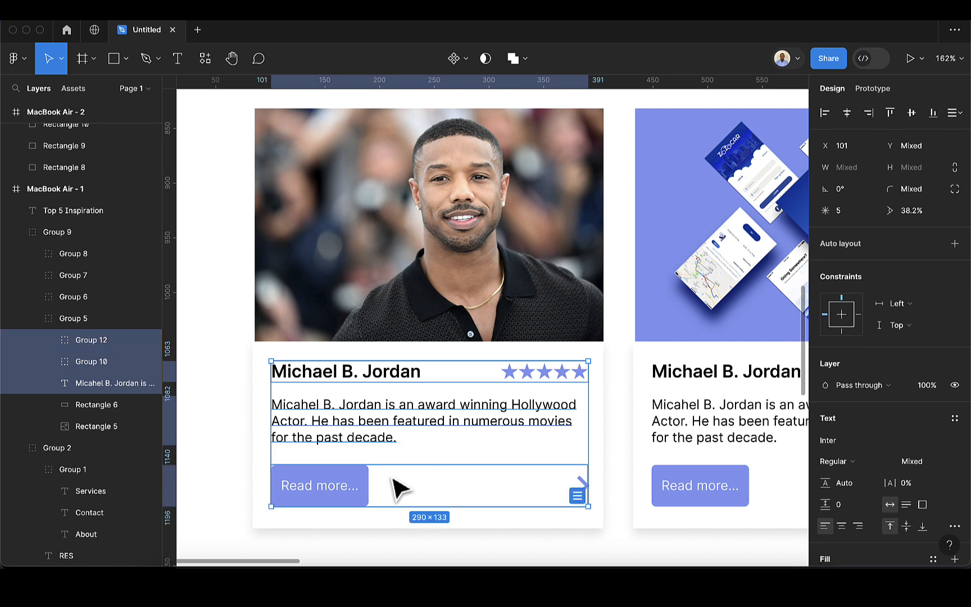
{"action": "left_click", "coordinate": [955, 113]}
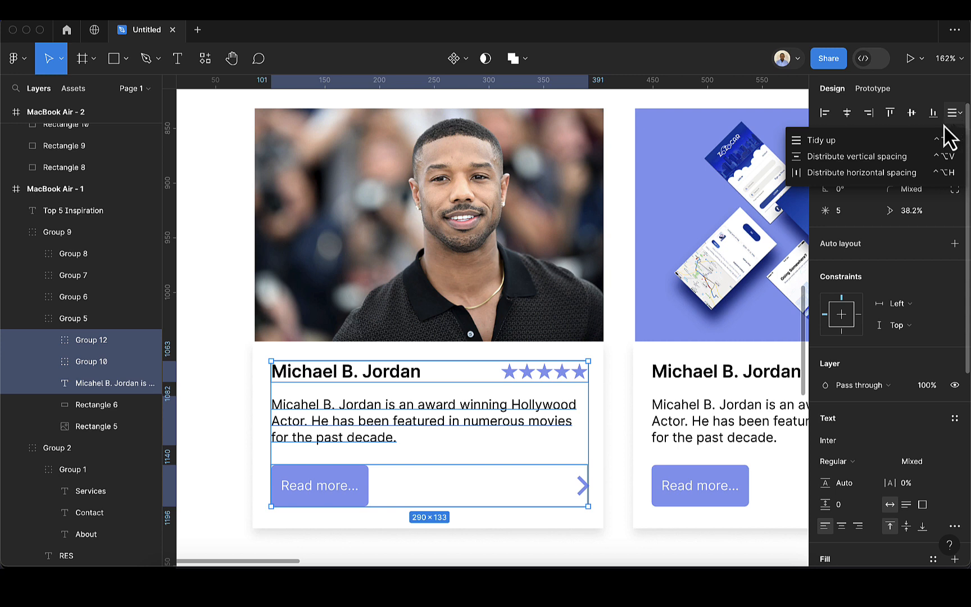
{"action": "left_click", "coordinate": [895, 156]}
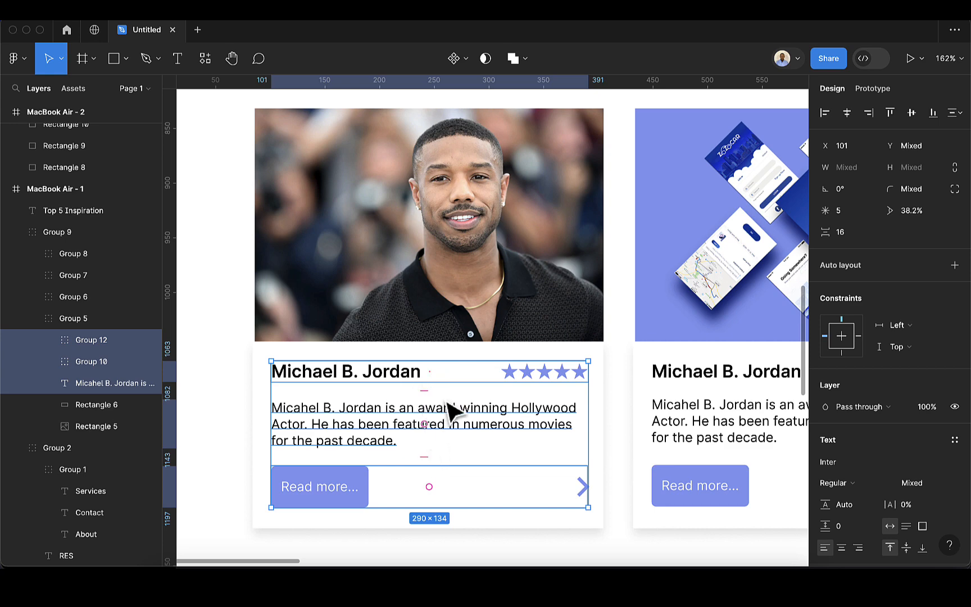
{"action": "scroll", "coordinate": [448, 404], "scroll_direction": "down", "scroll_amount": 6}
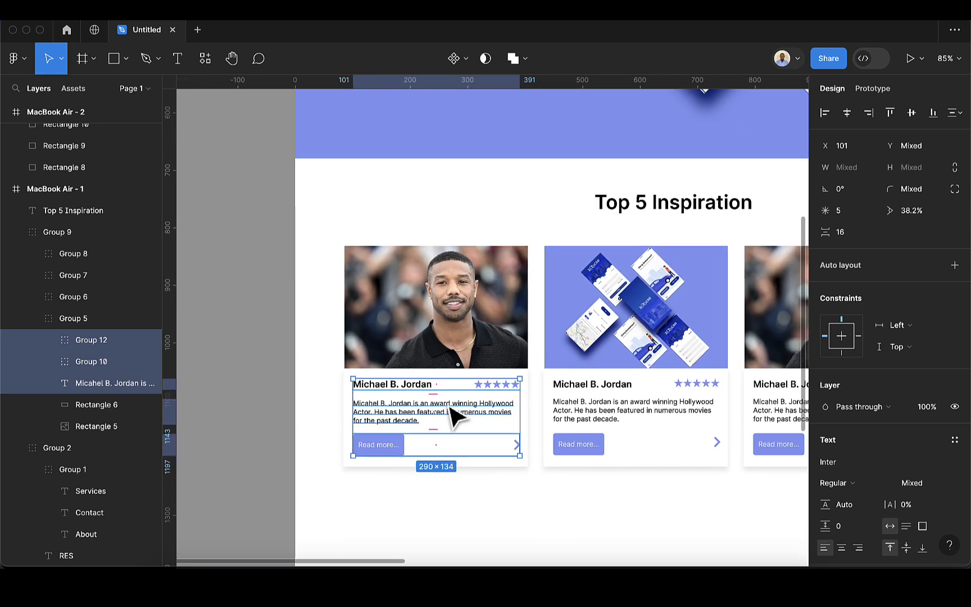
{"action": "scroll", "coordinate": [591, 494], "scroll_direction": "down", "scroll_amount": 2}
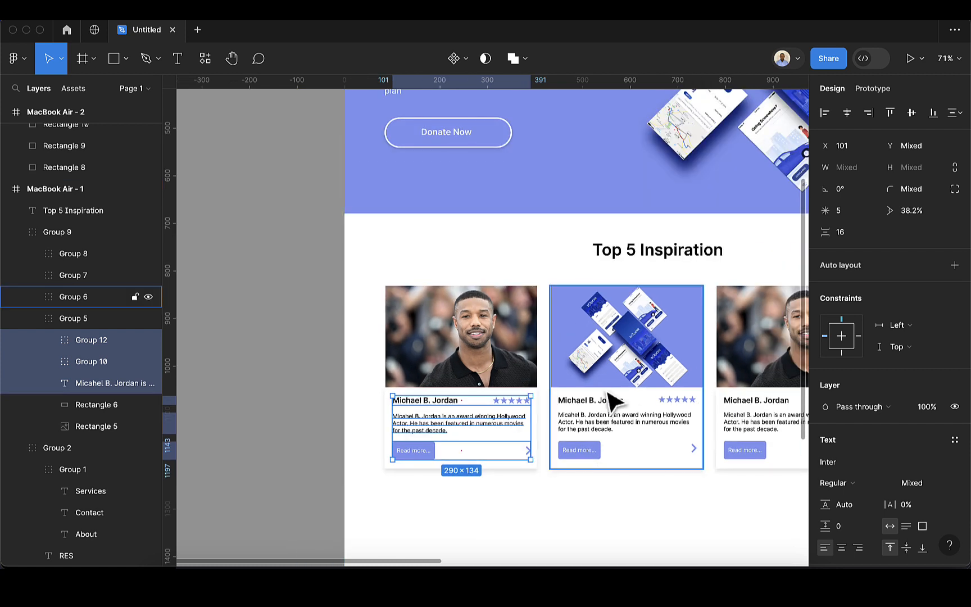
{"action": "scroll", "coordinate": [780, 402], "scroll_direction": "right", "scroll_amount": 2}
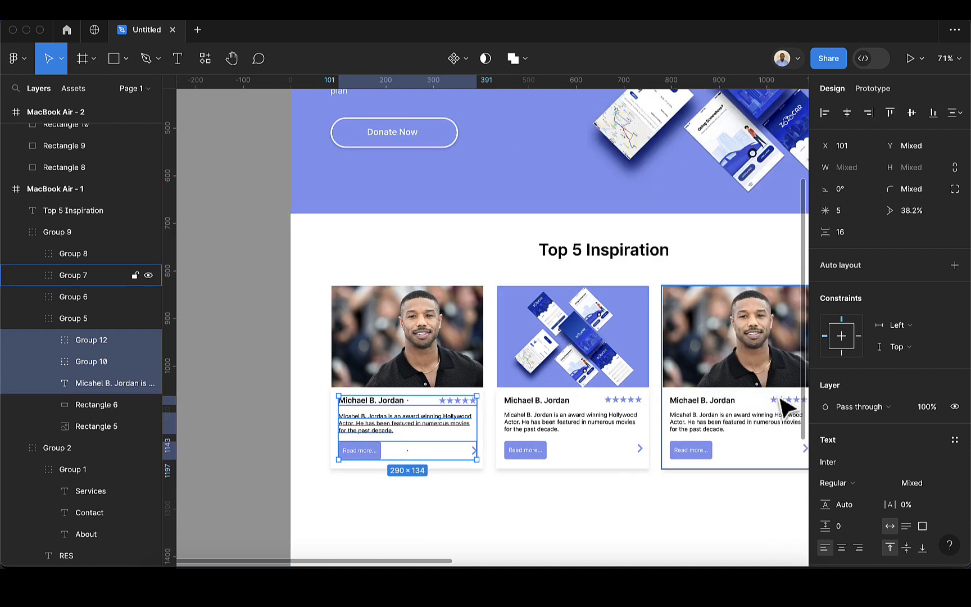
{"action": "left_click", "coordinate": [640, 538]}
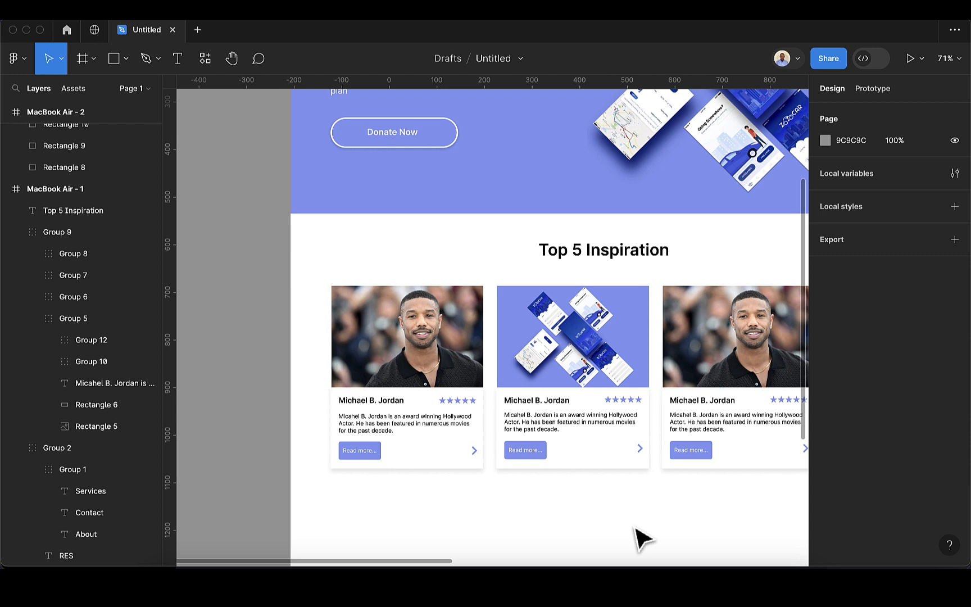